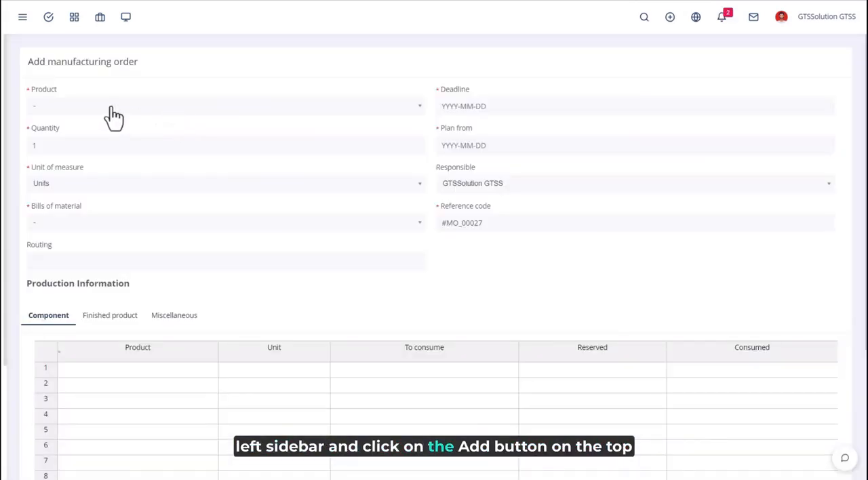
Search for iphone 15 and choose 00132 IPhone 15 _Blue-_1T as the manufacturing order's product
left_click(111, 107)
scroll(127, 203, "down", 15)
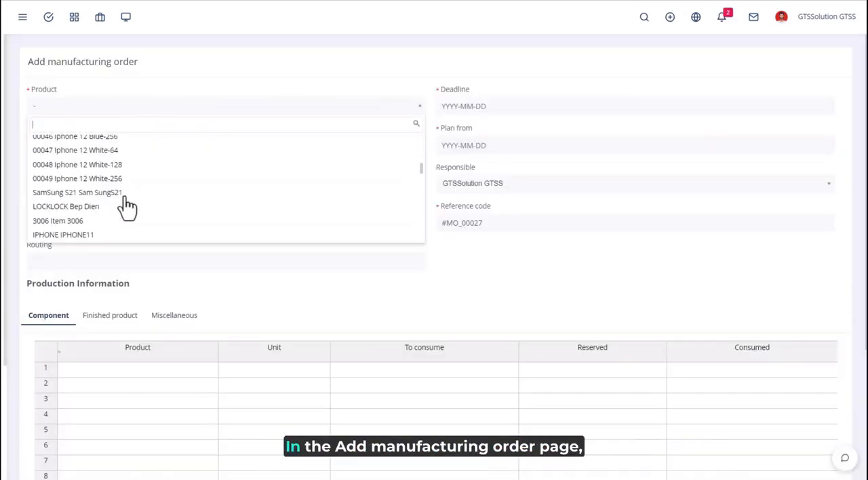
type("ip")
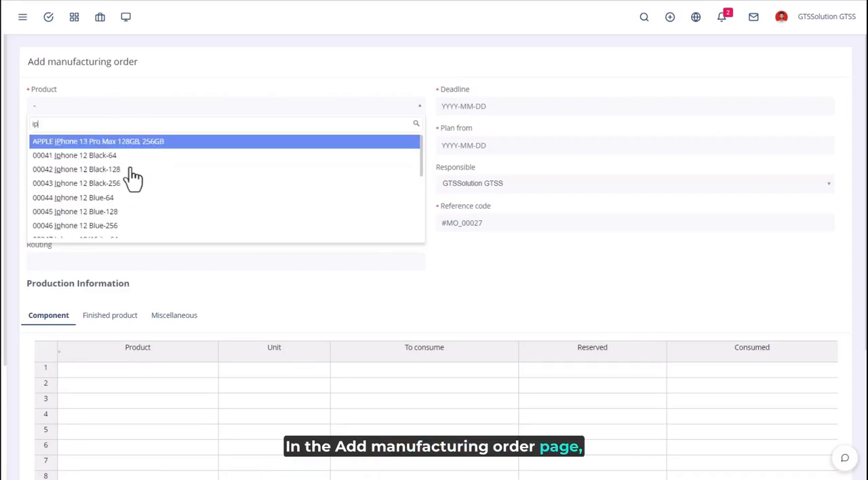
type("hone 15")
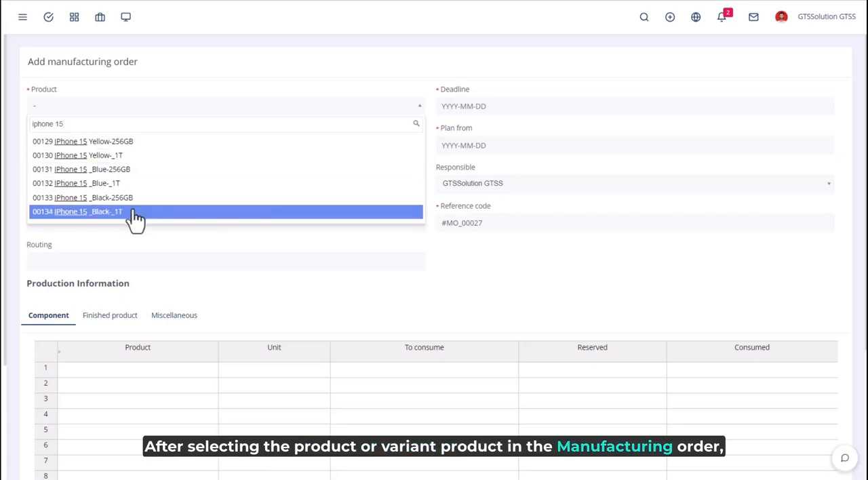
left_click(141, 186)
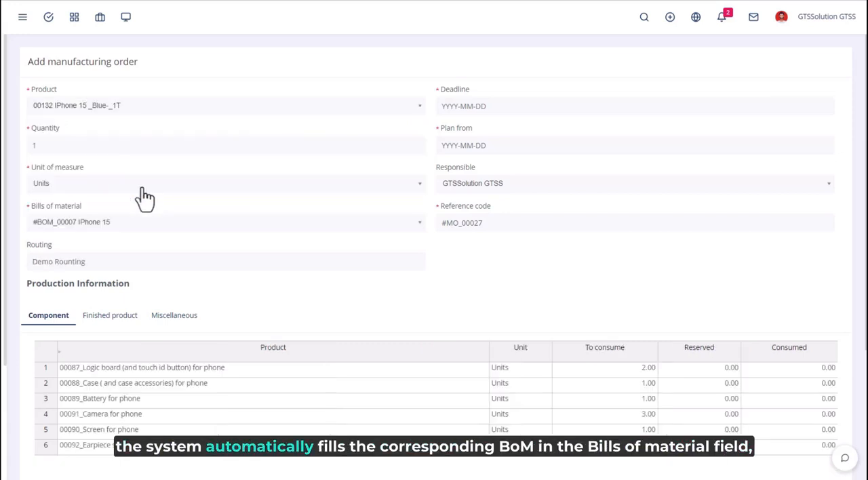
scroll(202, 175, "down", 1)
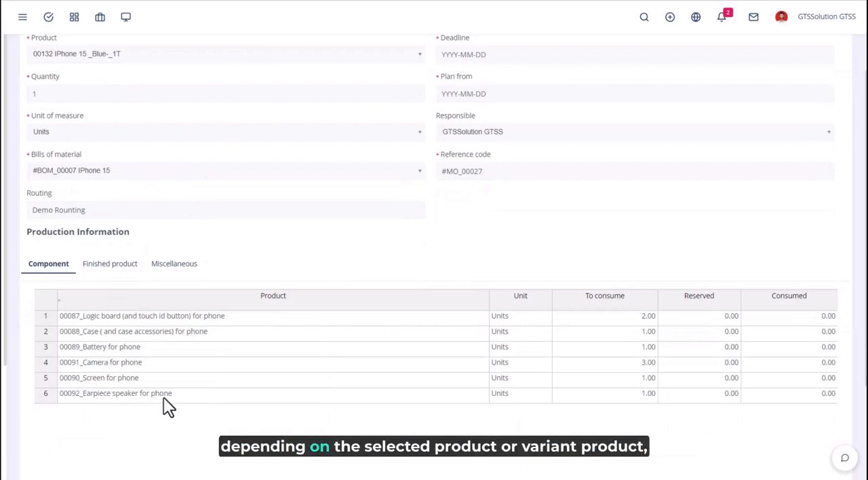
Switch the product to 00130 IPhone 15 Yellow-_1T and then 00129 IPhone 15 Yellow-256GB to compare their component lists
left_click(153, 58)
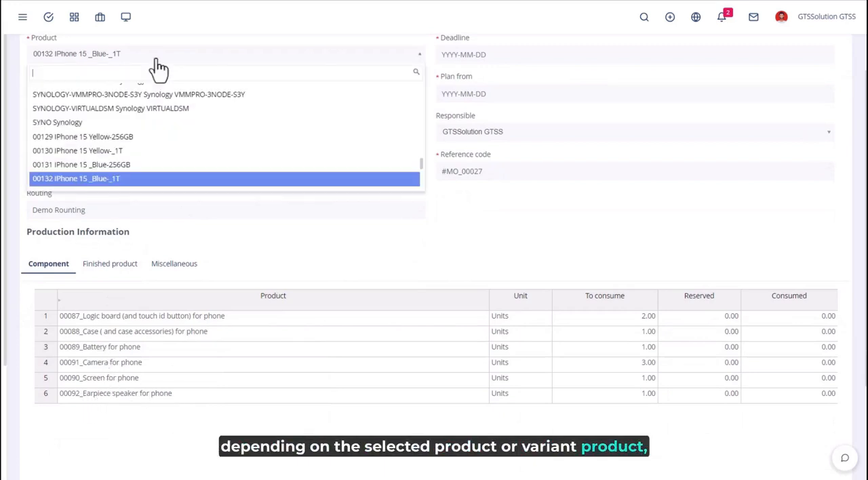
left_click(119, 166)
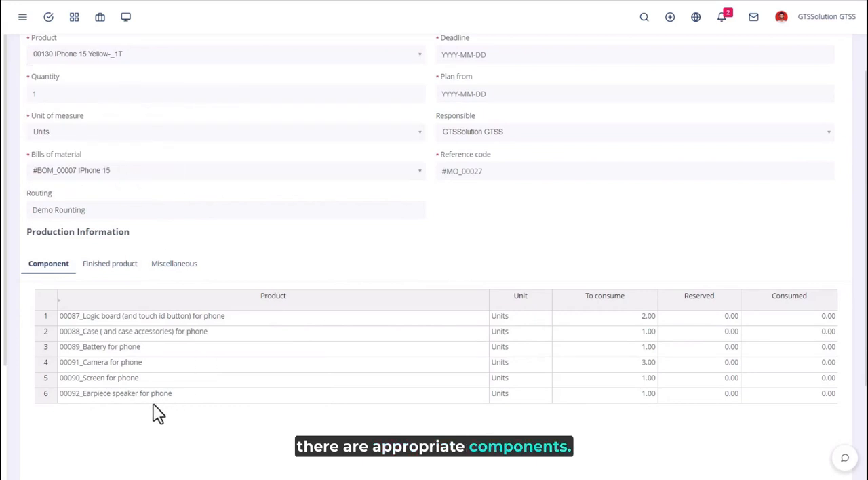
left_click(171, 62)
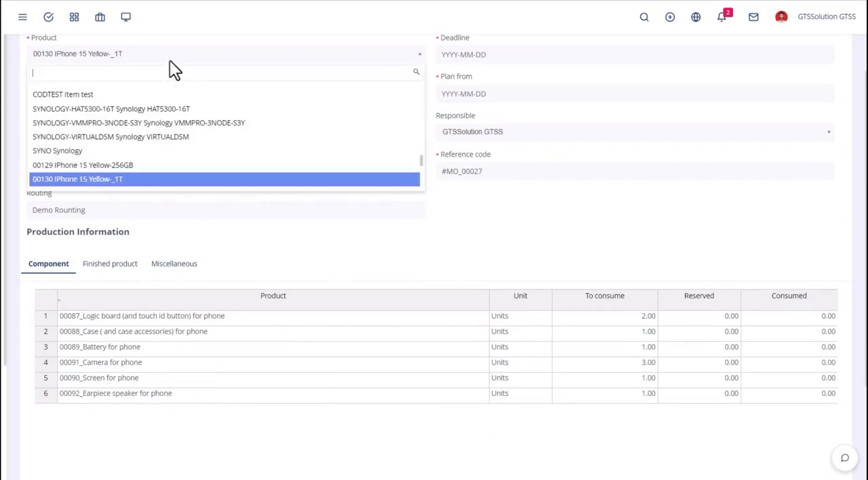
left_click(136, 164)
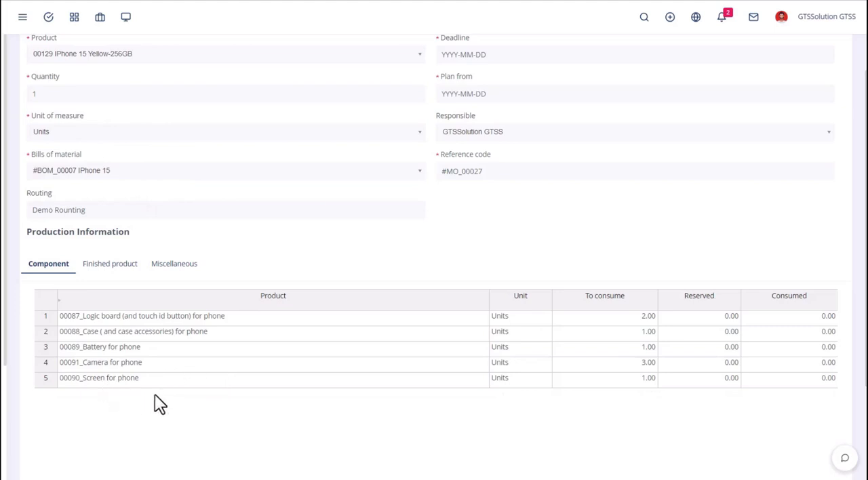
Reselect 00132 IPhone 15 _Blue-_1T as the product and set the quantity to 10
scroll(116, 202, "down", 3)
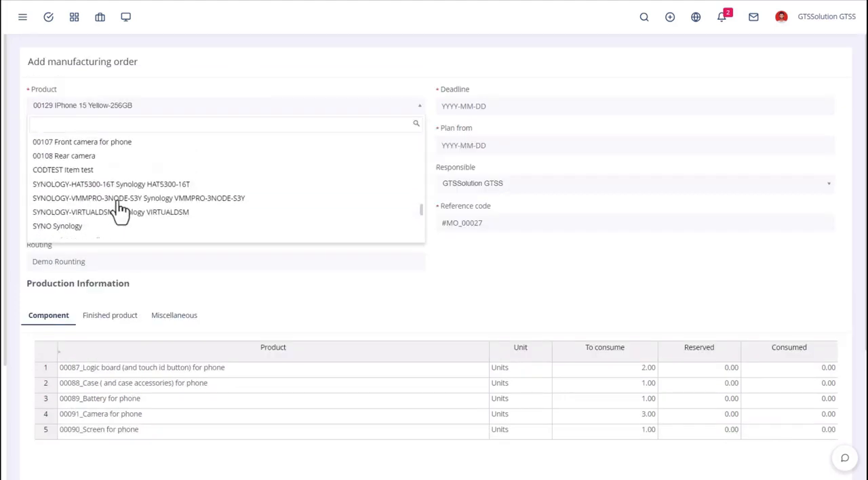
scroll(119, 210, "down", 3)
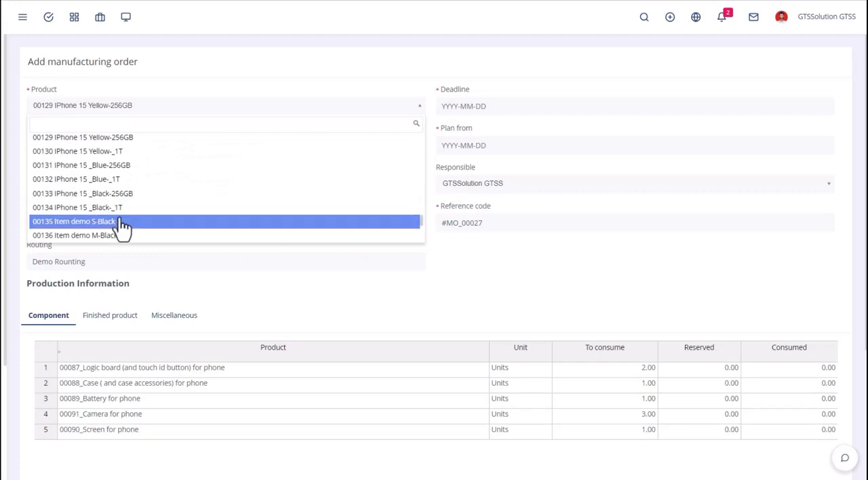
left_click(129, 181)
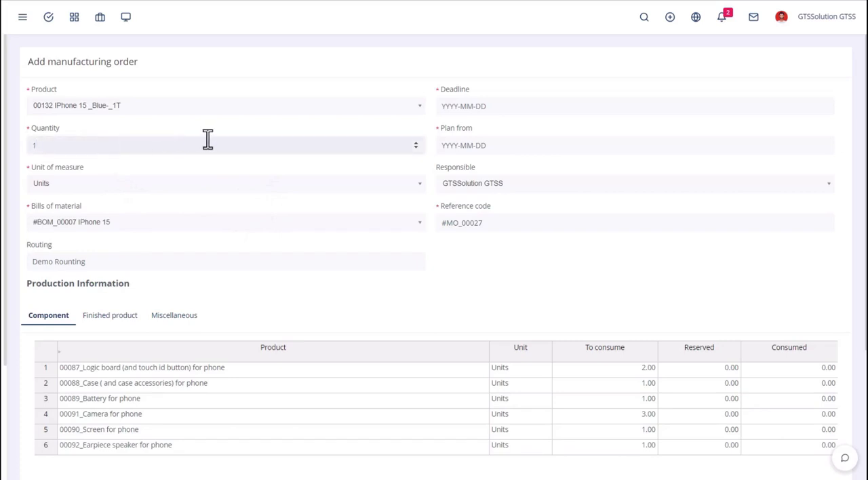
type("0")
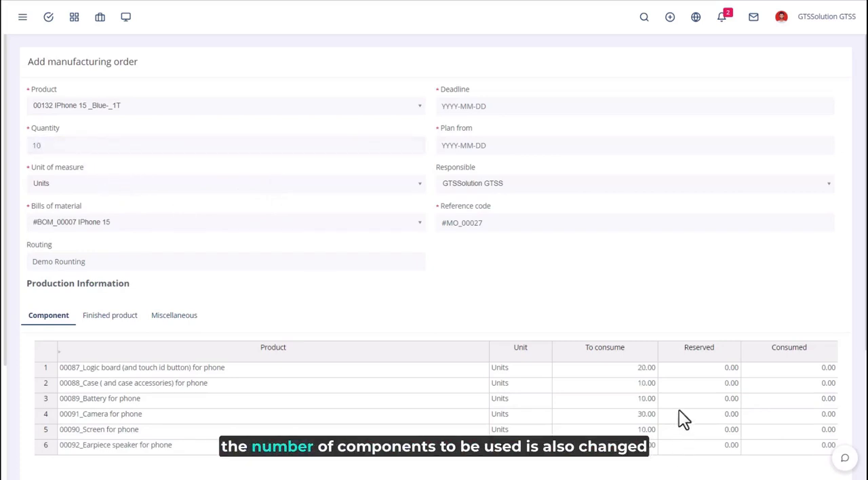
left_click(189, 230)
left_click(190, 230)
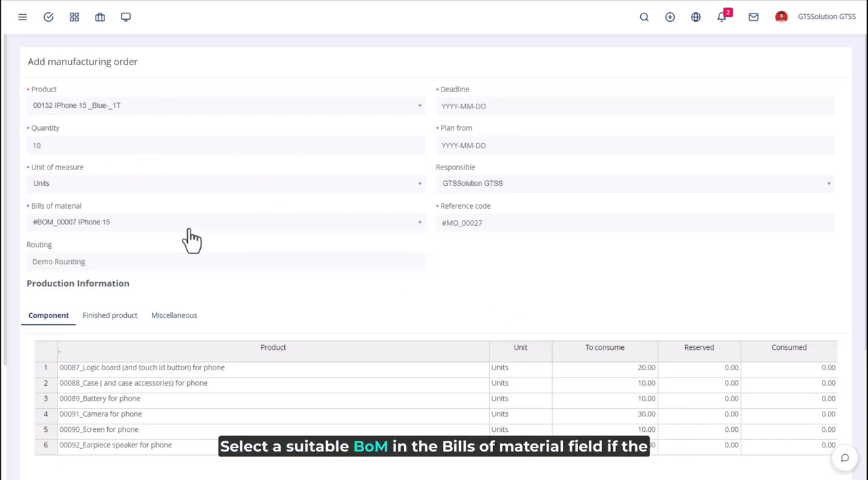
Set the order's deadline to 2023-08-19 and its plan-from date to 2023-08-03
left_click(500, 109)
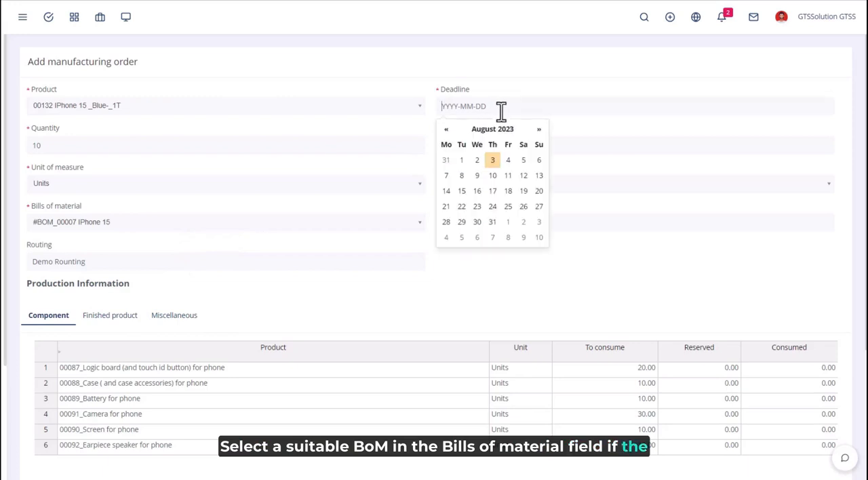
left_click(523, 191)
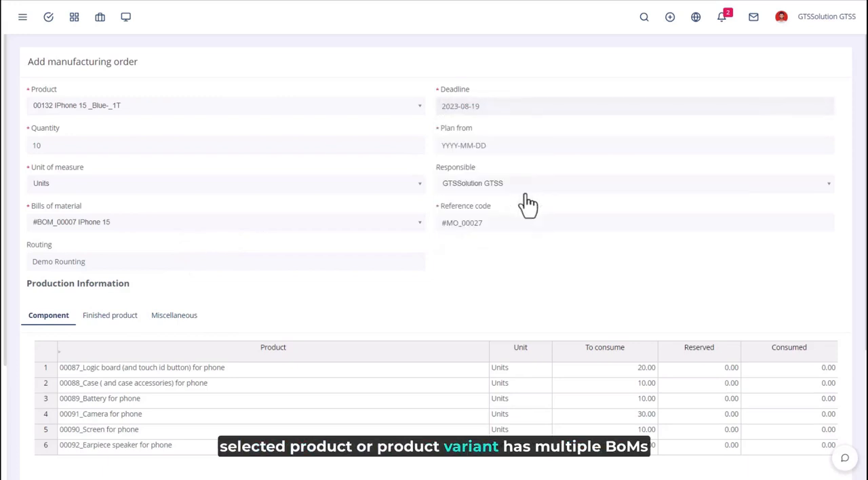
left_click(499, 152)
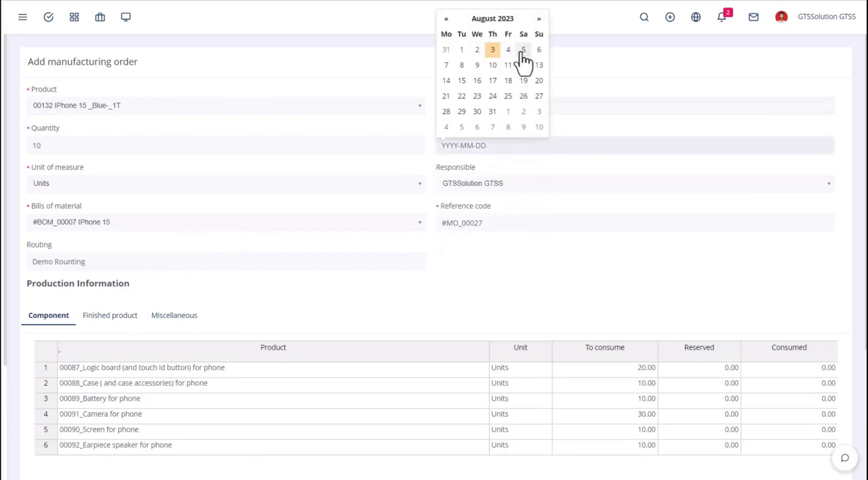
left_click(462, 66)
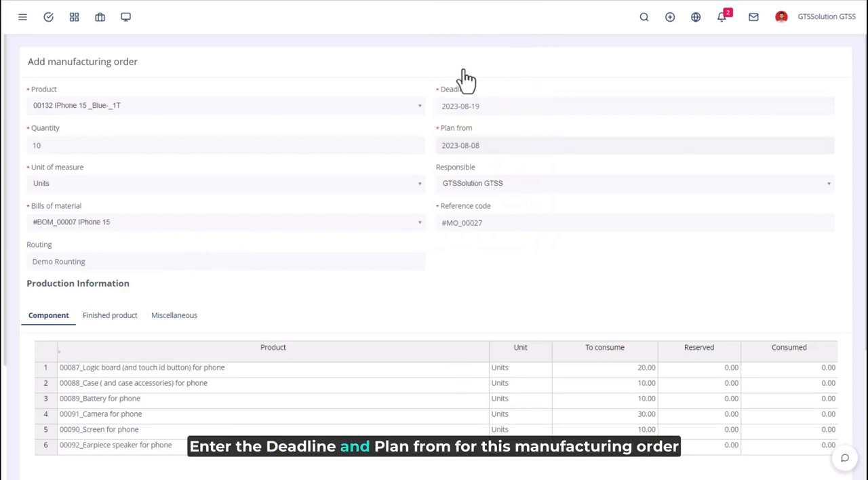
left_click(508, 146)
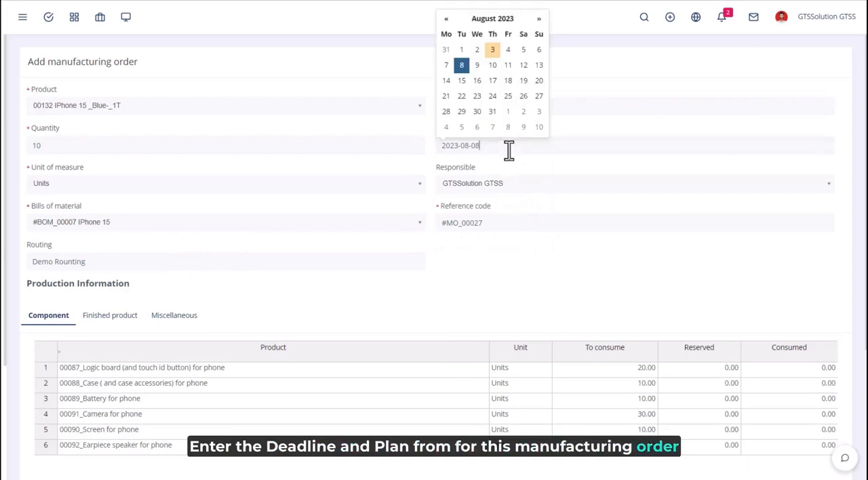
left_click(493, 50)
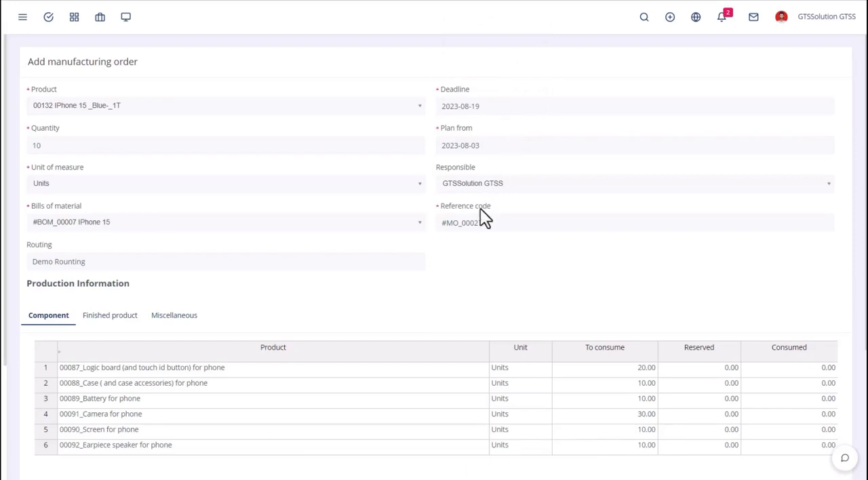
Try Warehouse 1 as the components warehouse in the miscellaneous production information, and reset the field to blank
scroll(341, 276, "down", 3)
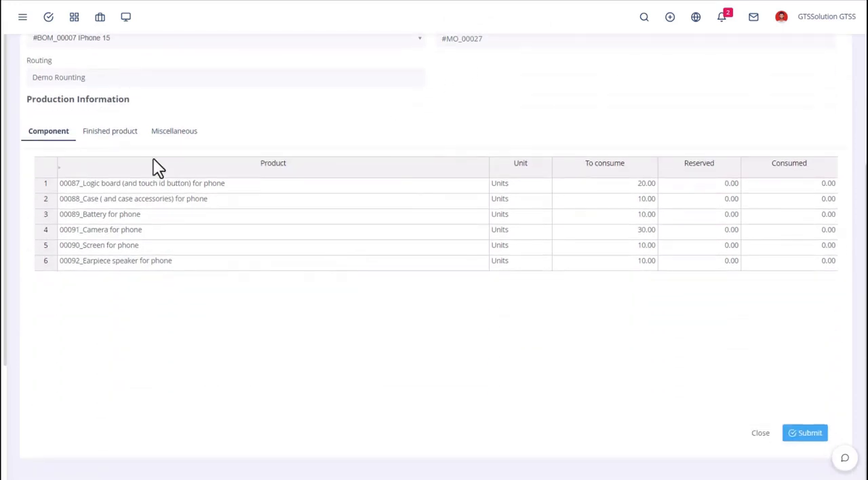
left_click(126, 140)
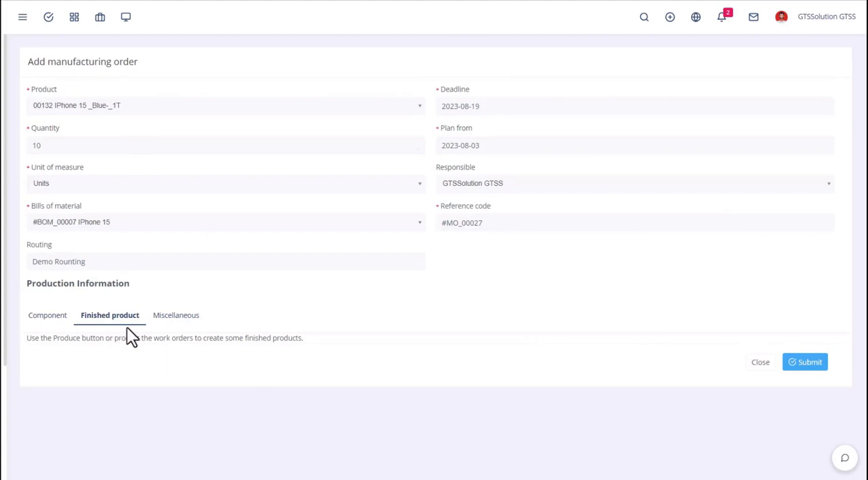
left_click(175, 319)
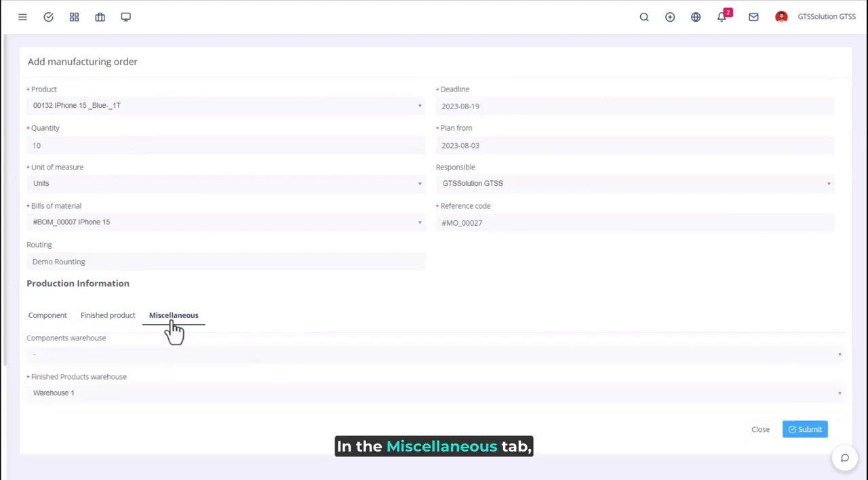
left_click(43, 357)
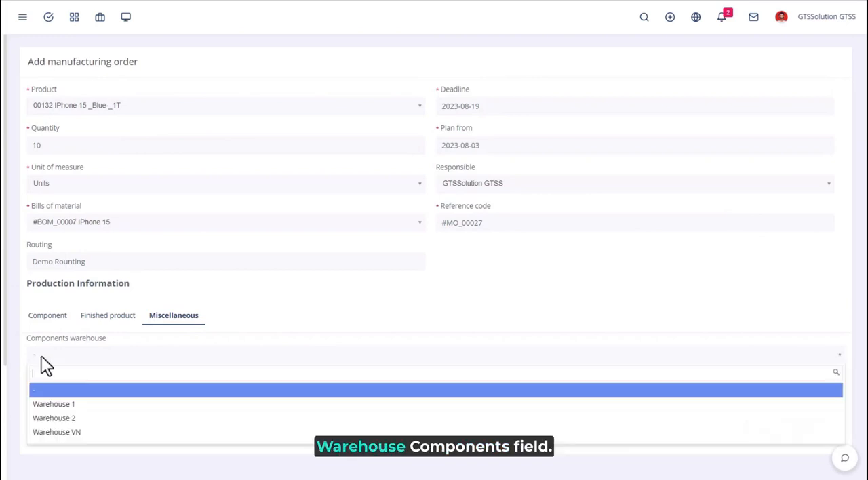
left_click(96, 407)
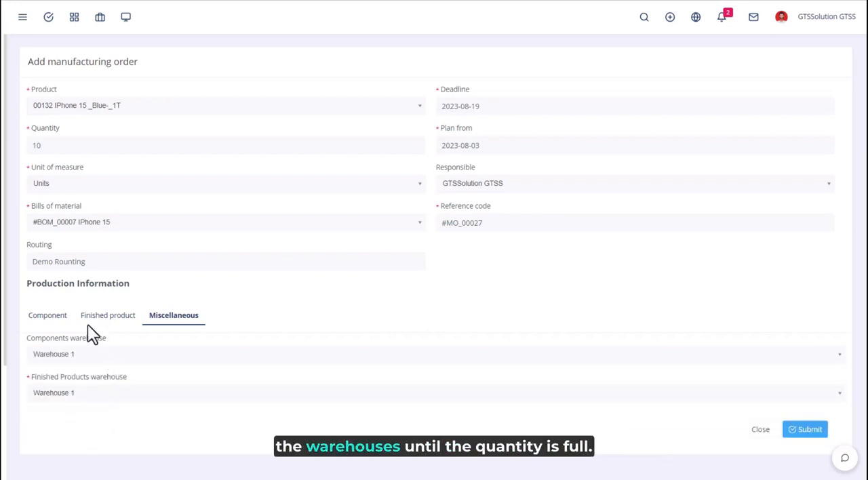
left_click(79, 366)
left_click(85, 403)
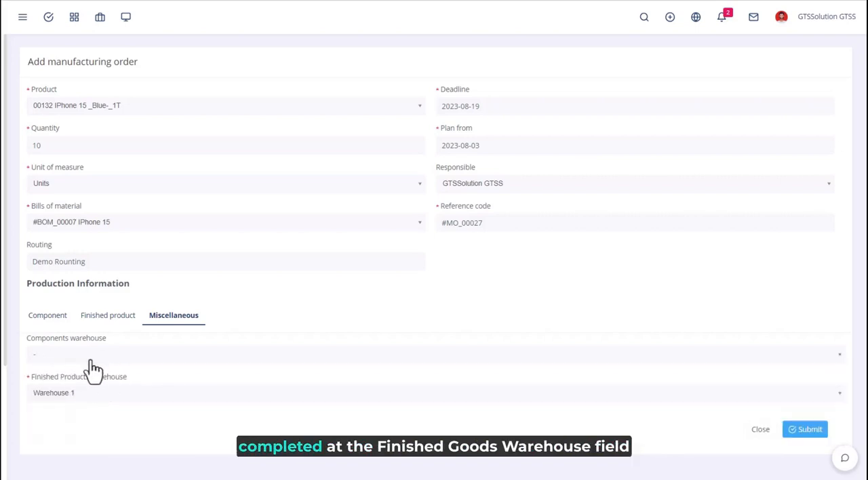
Choose Warehouse 1 as the finished products warehouse and submit the manufacturing order
left_click(68, 397)
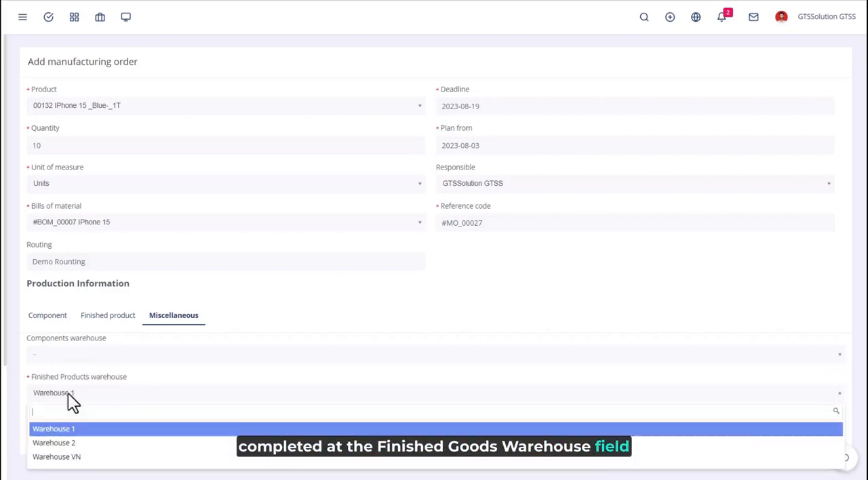
left_click(84, 429)
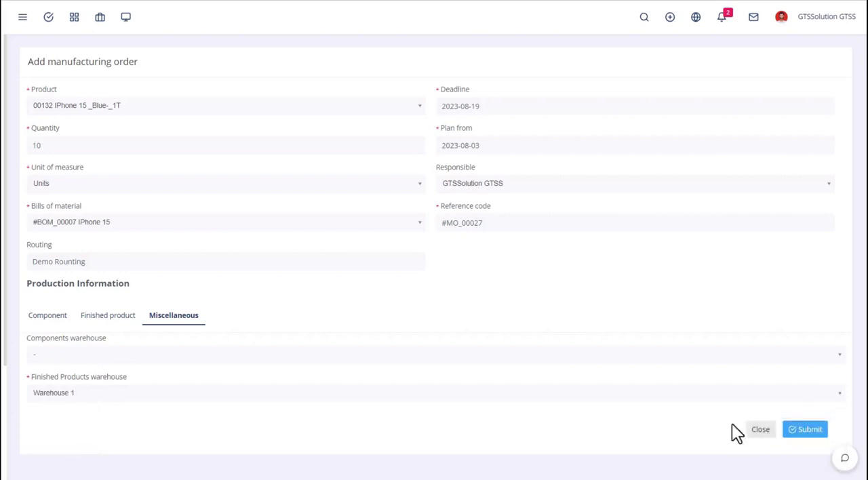
left_click(814, 437)
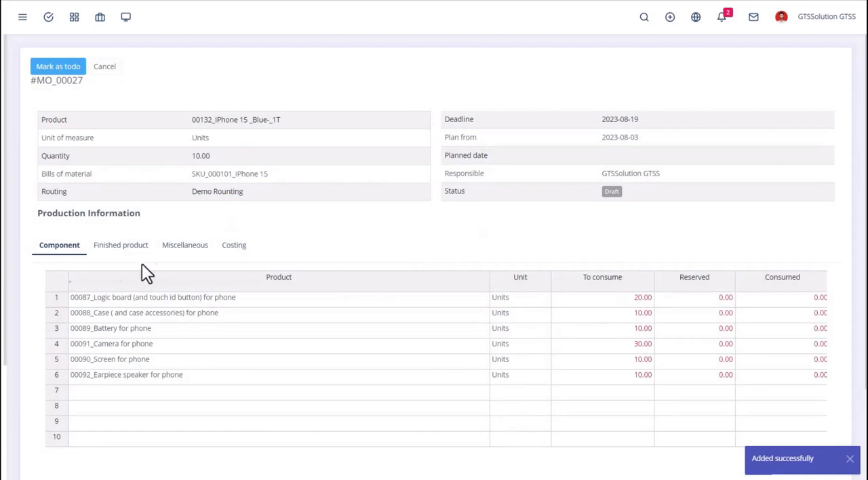
Review the new order's finished product, miscellaneous and costing details, and return to its component list
left_click(129, 250)
left_click(183, 250)
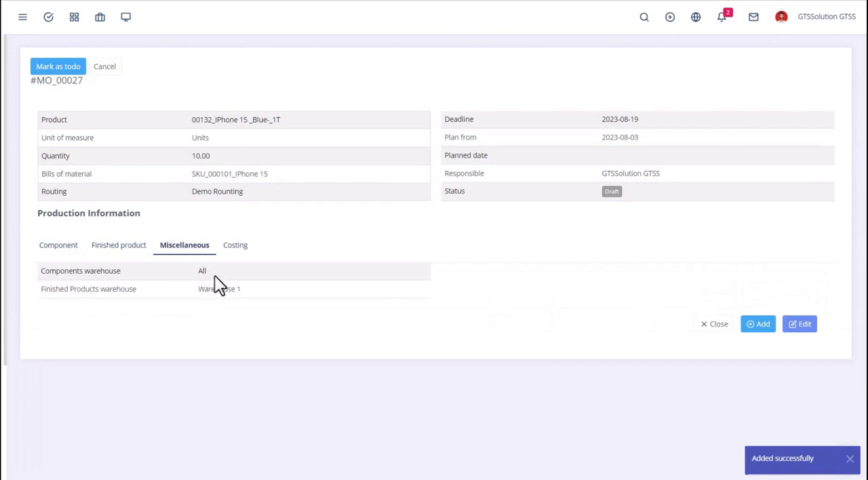
left_click(234, 253)
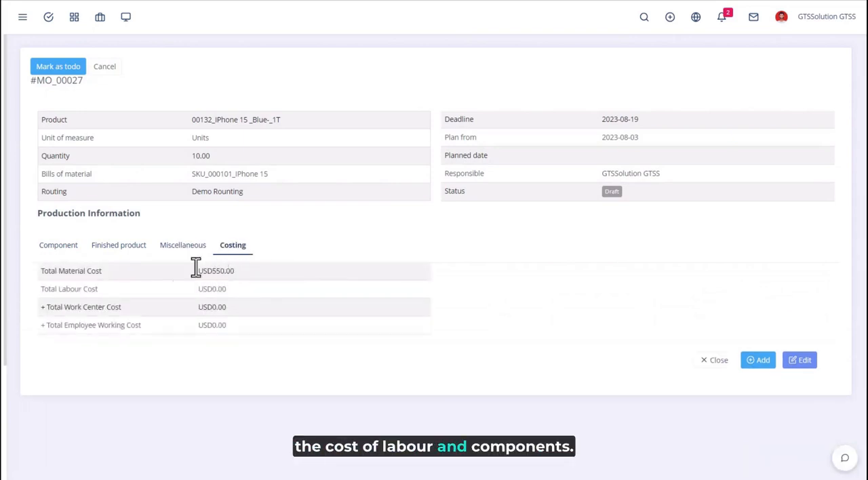
left_click(58, 250)
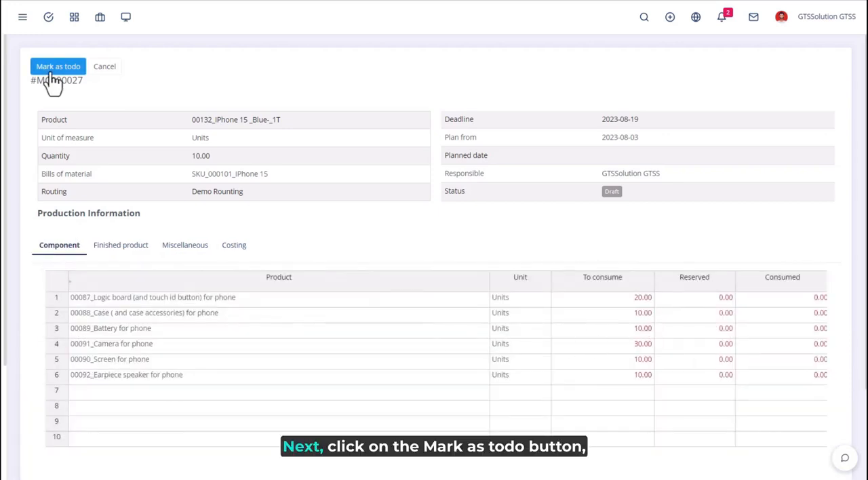
Mark the manufacturing order as todo and create a purchase request for its components
left_click(52, 73)
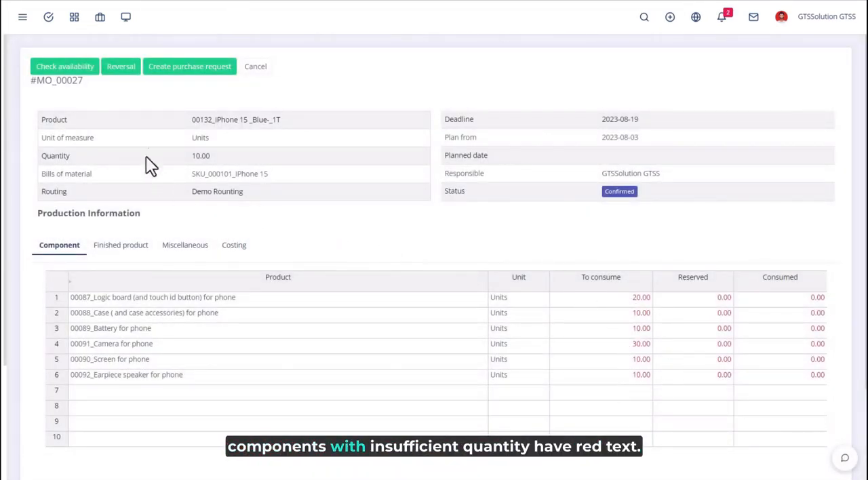
left_click(207, 72)
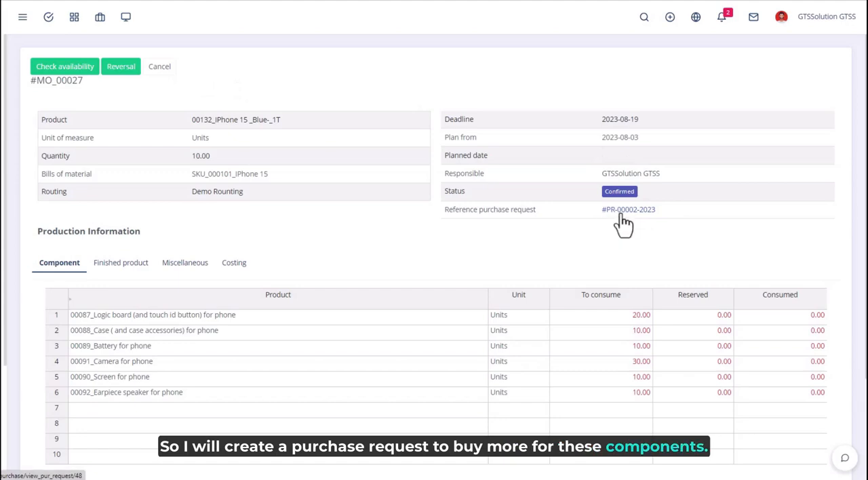
Open the reference purchase request linked to the manufacturing order in a new tab
right_click(624, 211)
left_click(638, 217)
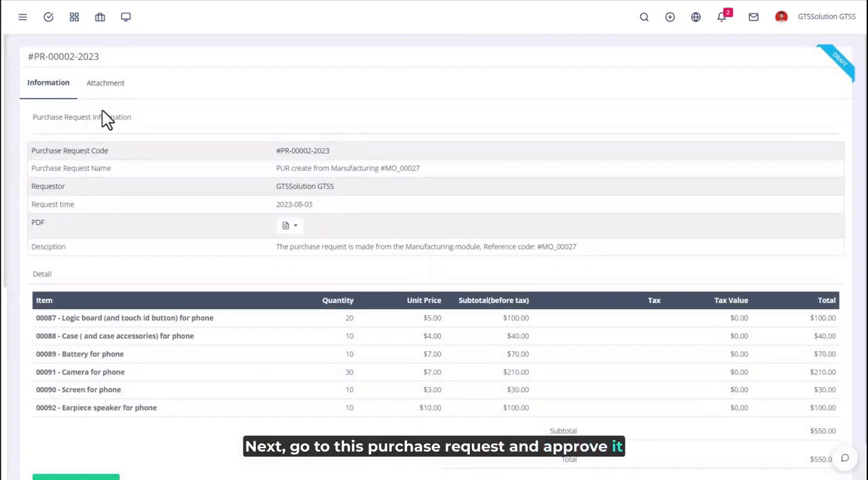
Send the component purchase request for approval and approve it without giving a reason
scroll(222, 265, "down", 1)
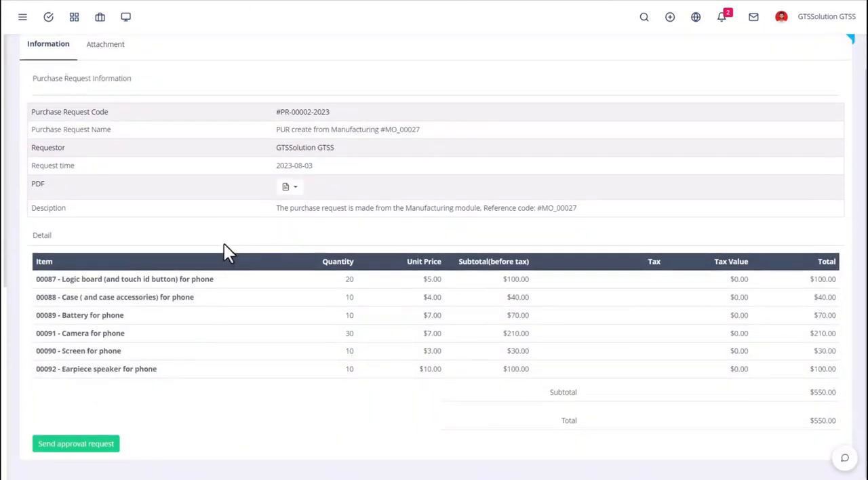
left_click(85, 447)
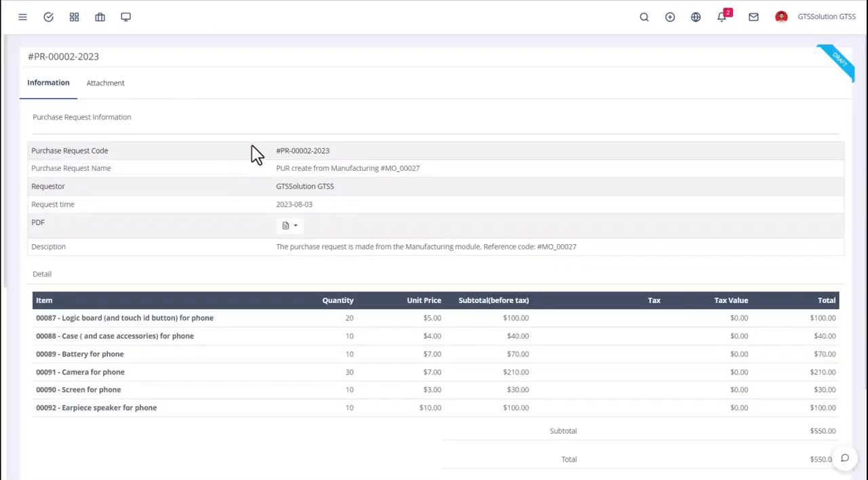
scroll(266, 163, "down", 3)
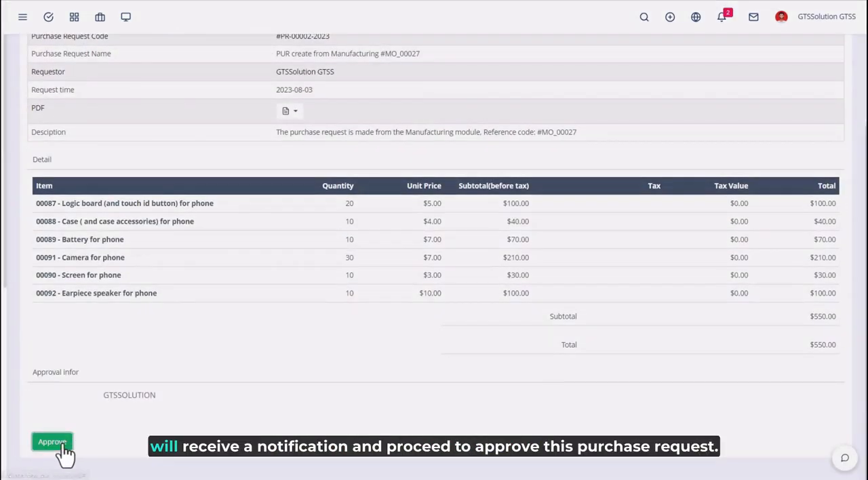
left_click(63, 448)
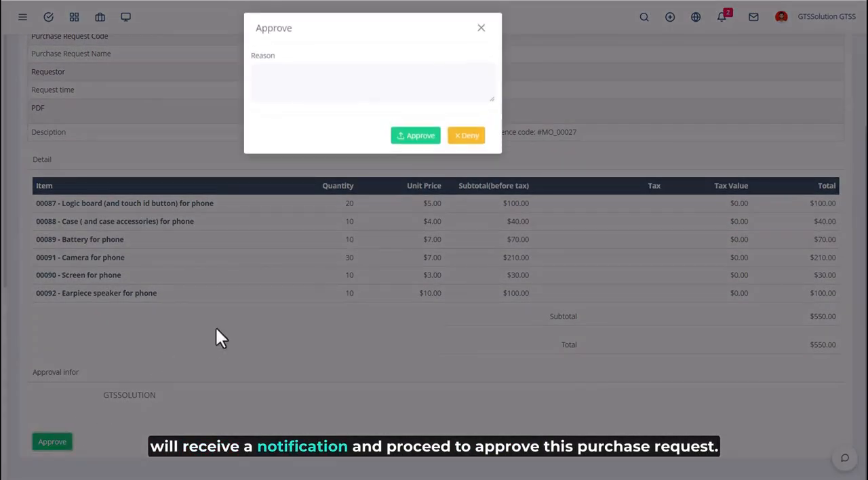
left_click(421, 144)
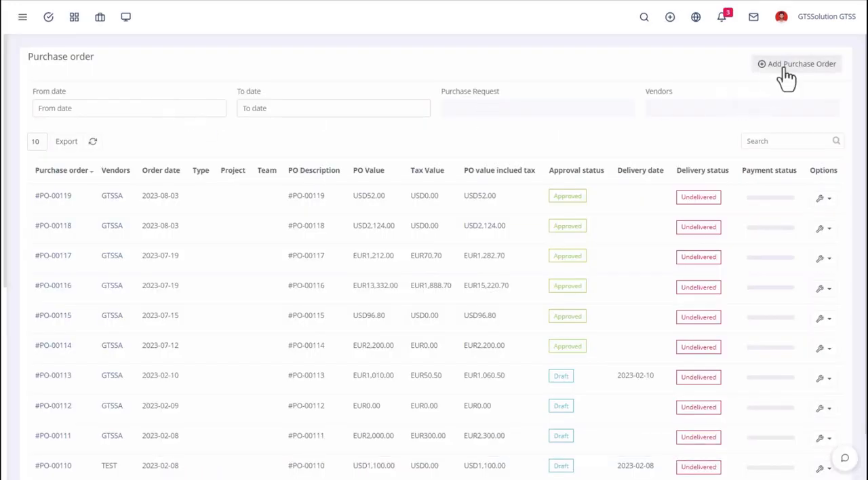
Add a purchase order for vendor GTSSA based on the approved purchase request created from the manufacturing order
left_click(784, 67)
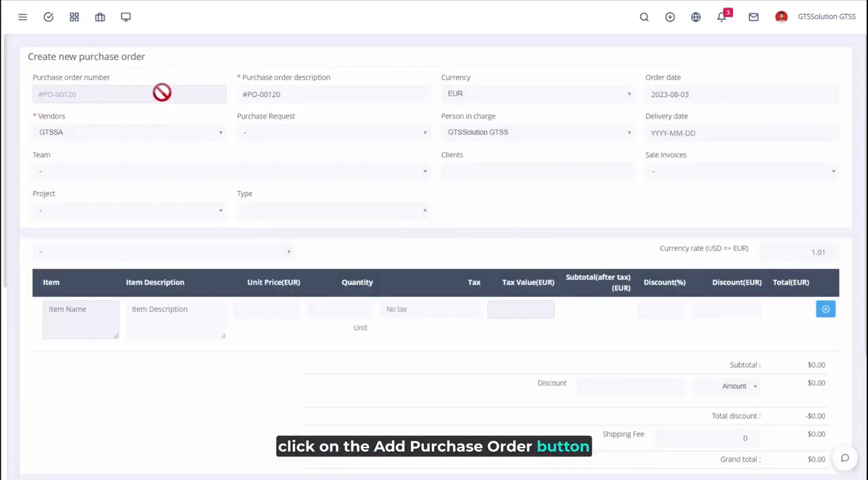
left_click(285, 133)
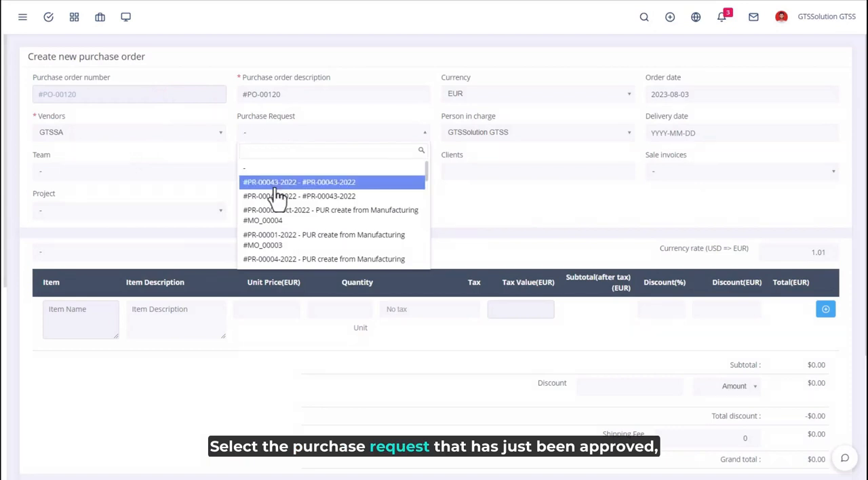
scroll(278, 203, "down", 5)
left_click(287, 251)
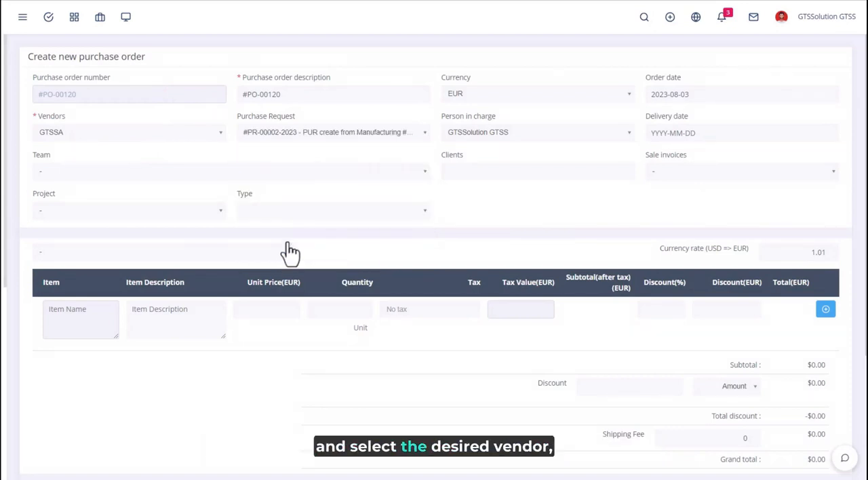
left_click(56, 137)
left_click(57, 136)
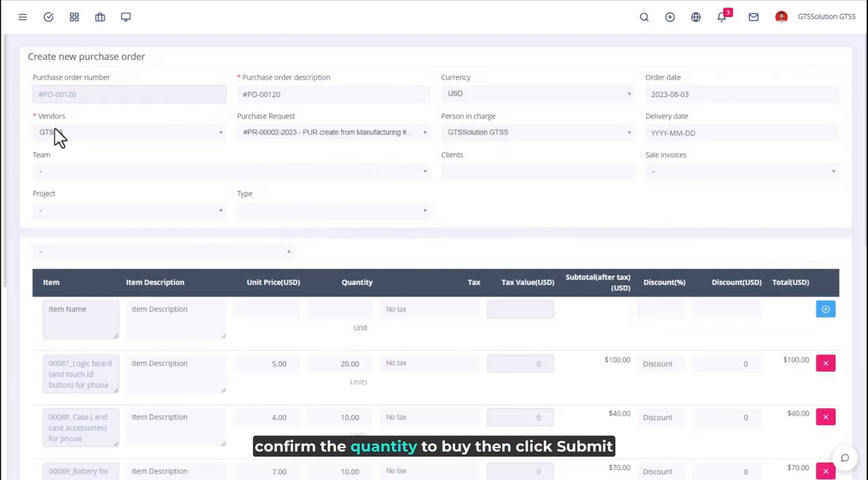
Check the component quantities in the new purchase order and submit it
scroll(648, 200, "down", 2)
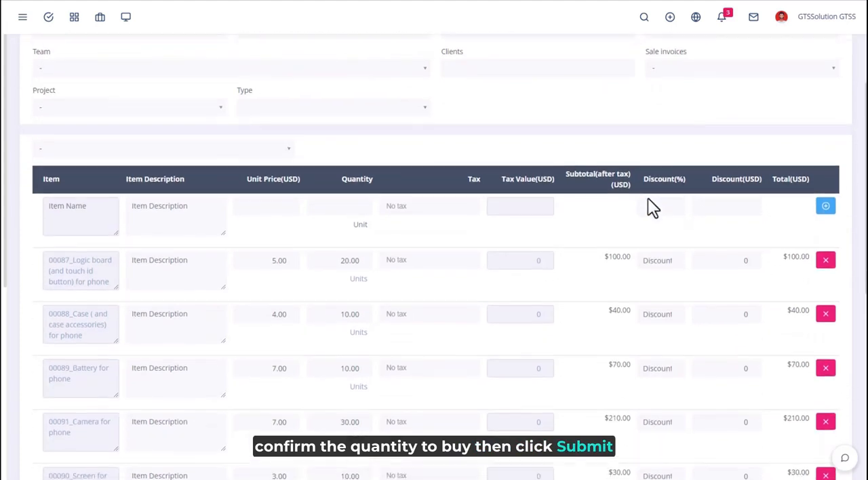
scroll(304, 281, "down", 8)
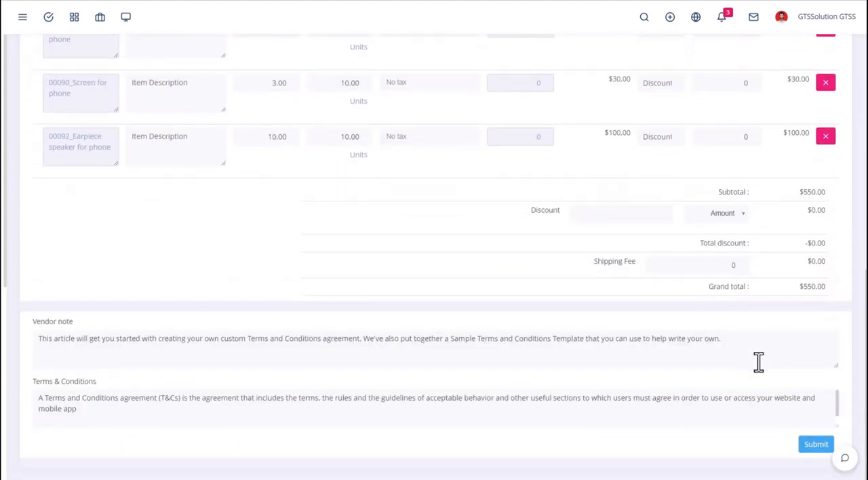
left_click(811, 444)
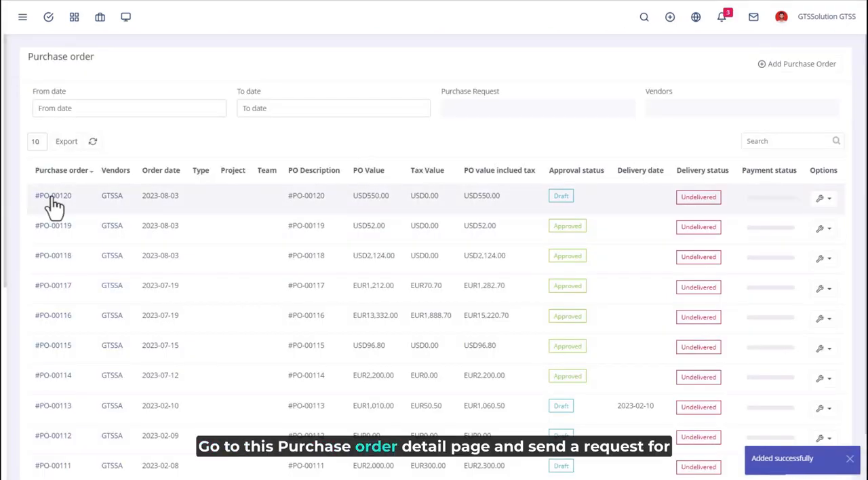
Open the newly added draft purchase order and send its approval request
left_click(41, 196)
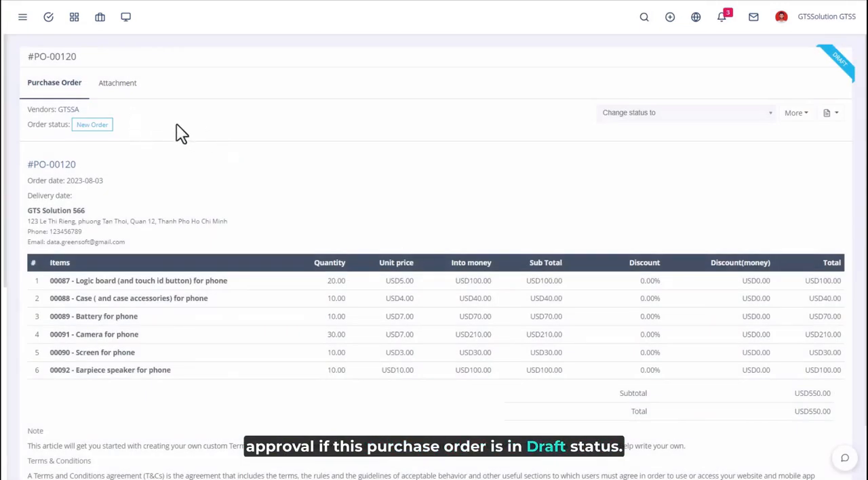
left_click(681, 117)
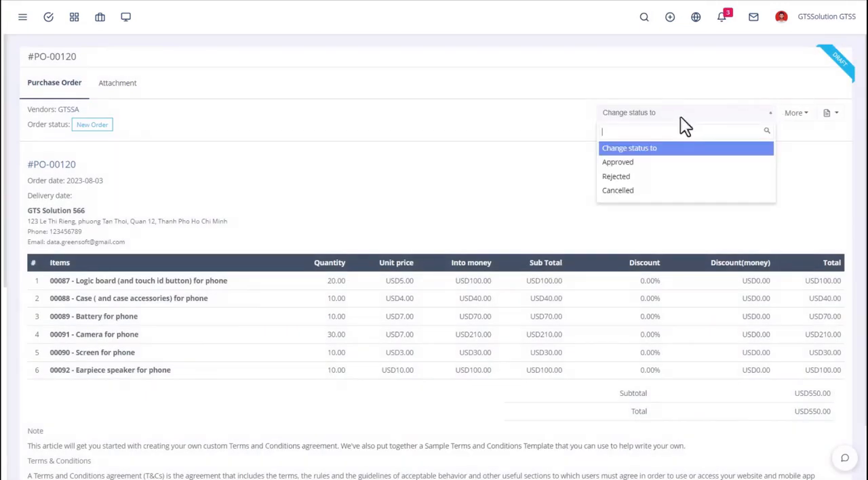
left_click(581, 168)
scroll(265, 261, "down", 1)
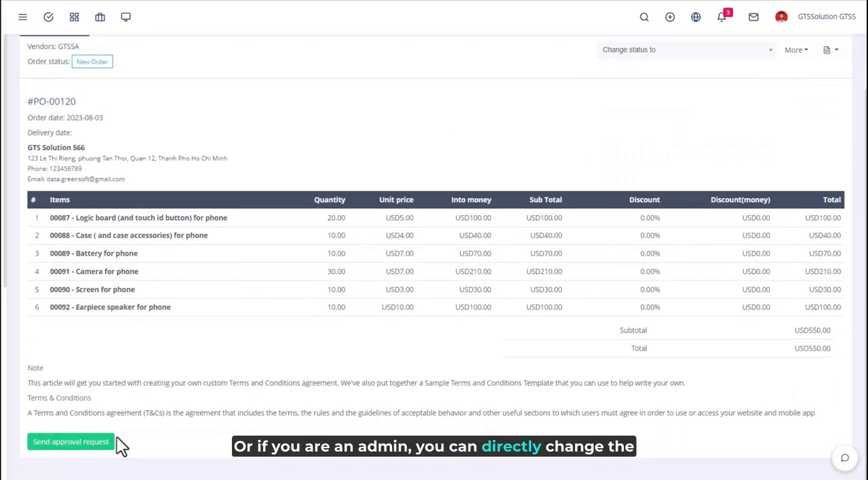
left_click(69, 445)
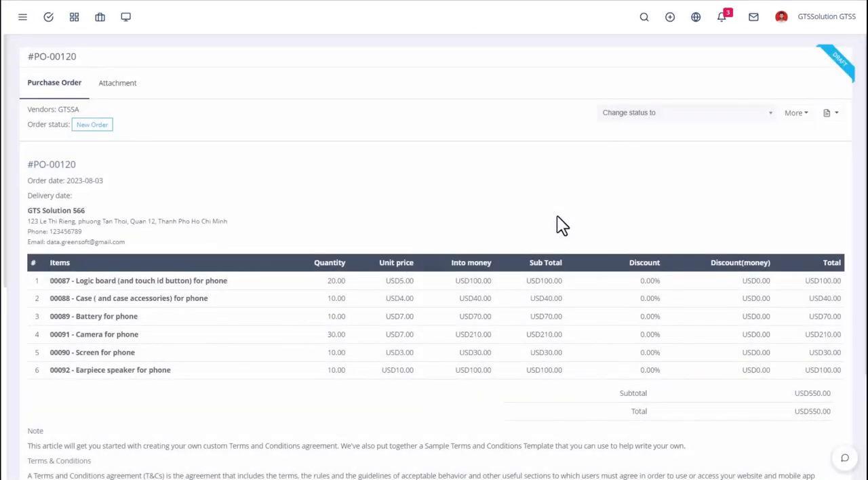
Approve the component purchase order without entering a reason
scroll(325, 247, "down", 2)
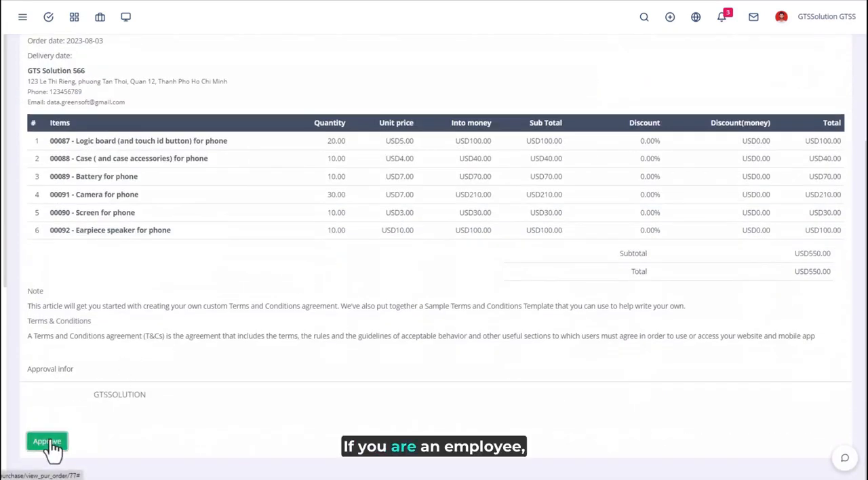
left_click(48, 442)
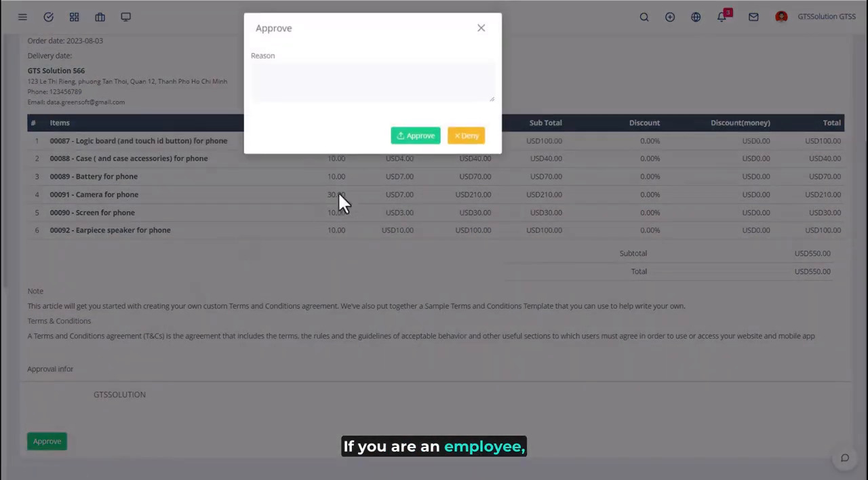
left_click(419, 138)
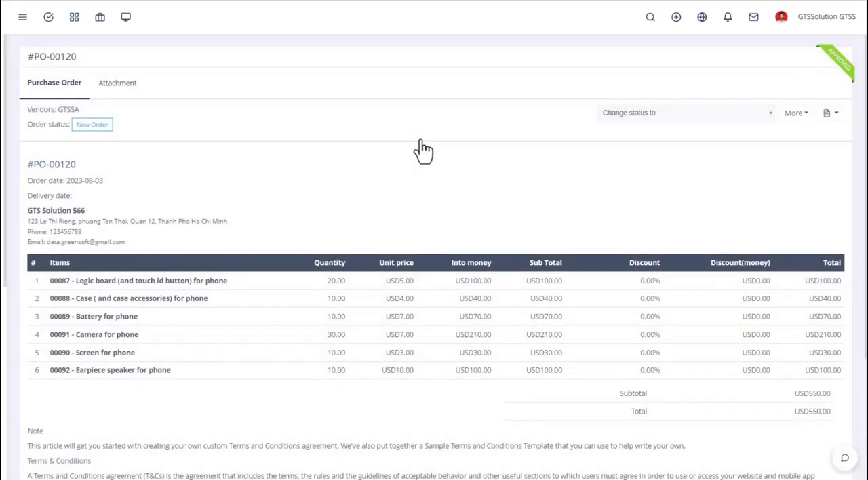
Create a new delivery docket in the warehouse deliveries and base it on the approved purchase order
scroll(447, 207, "down", 3)
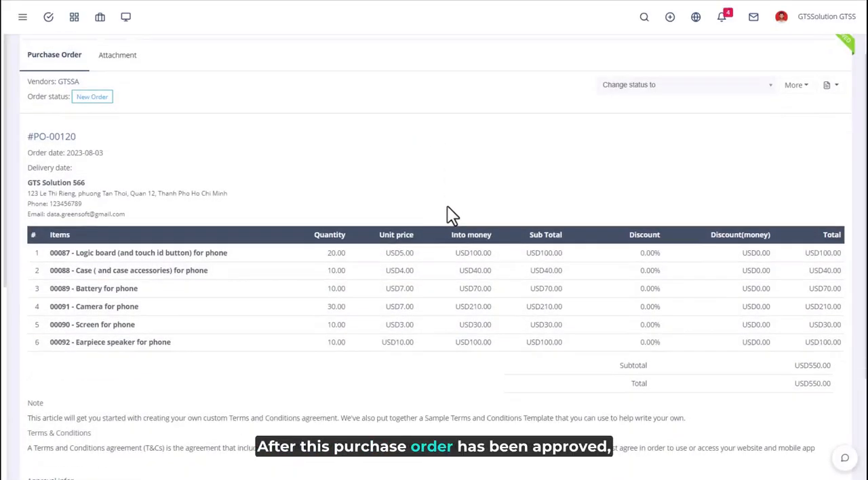
scroll(447, 207, "up", 3)
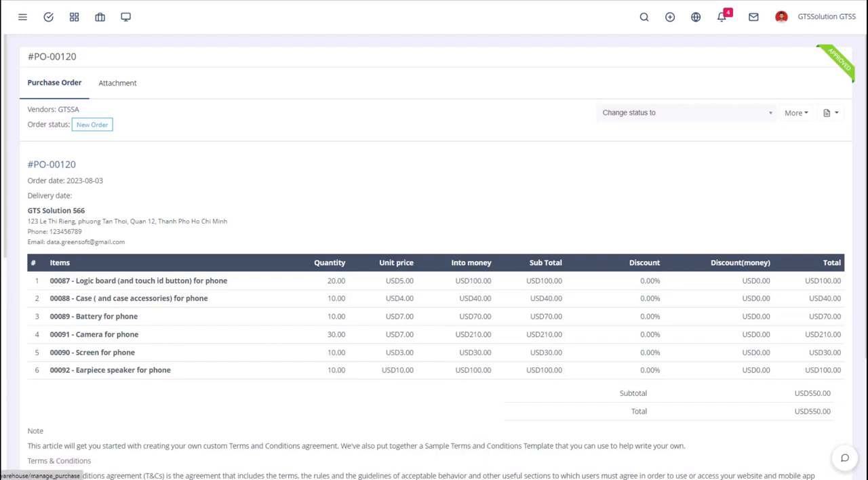
left_click(13, 374)
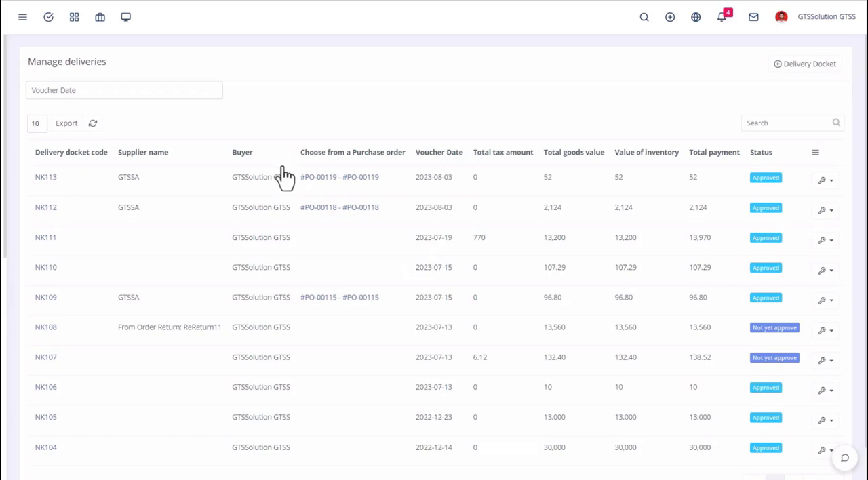
left_click(808, 66)
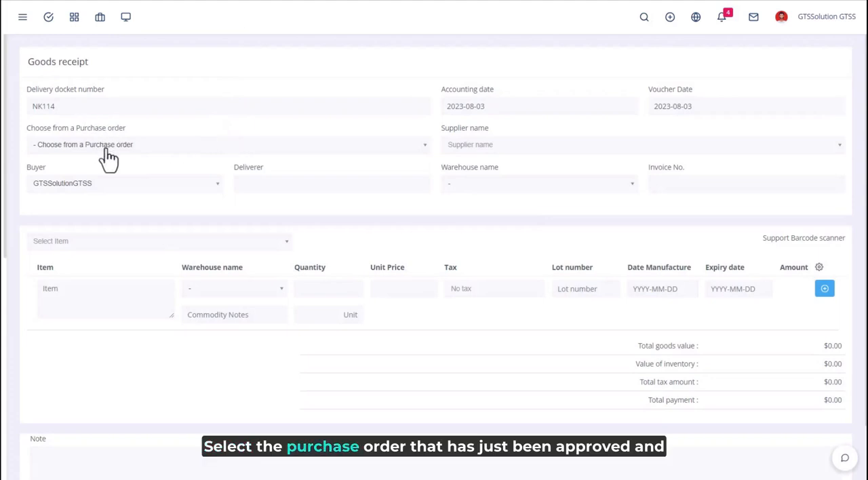
left_click(107, 150)
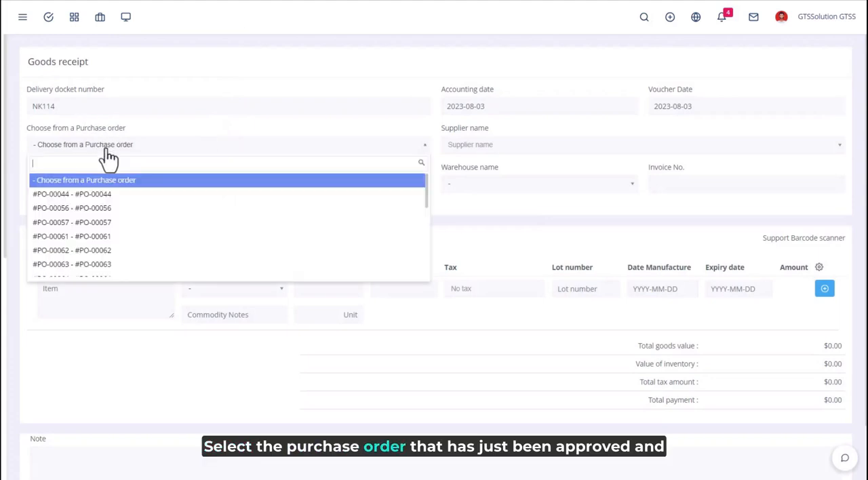
scroll(97, 267, "down", 10)
left_click(97, 268)
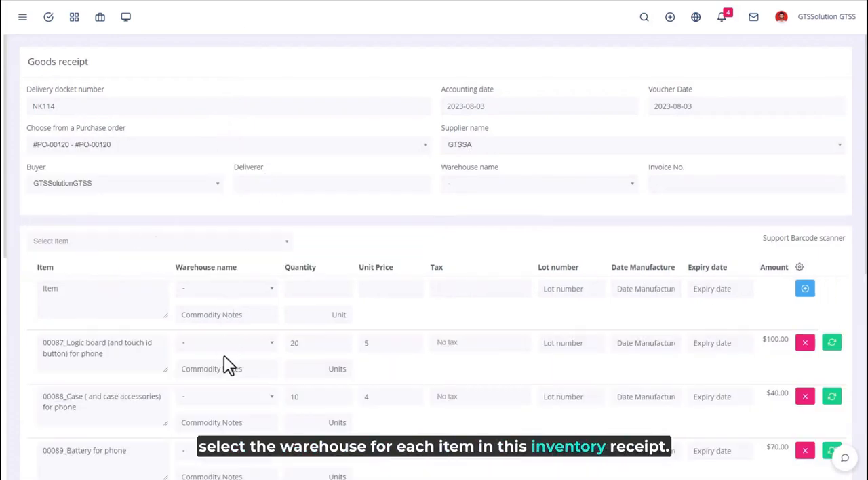
Assign Warehouse 1 to the logic board, case and battery items of the goods receipt
left_click(227, 345)
left_click(216, 387)
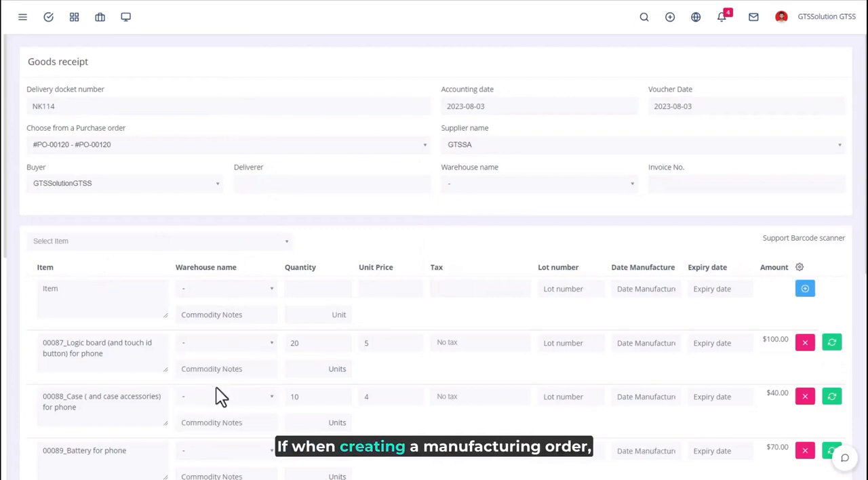
left_click(227, 344)
left_click(219, 392)
scroll(327, 332, "down", 1)
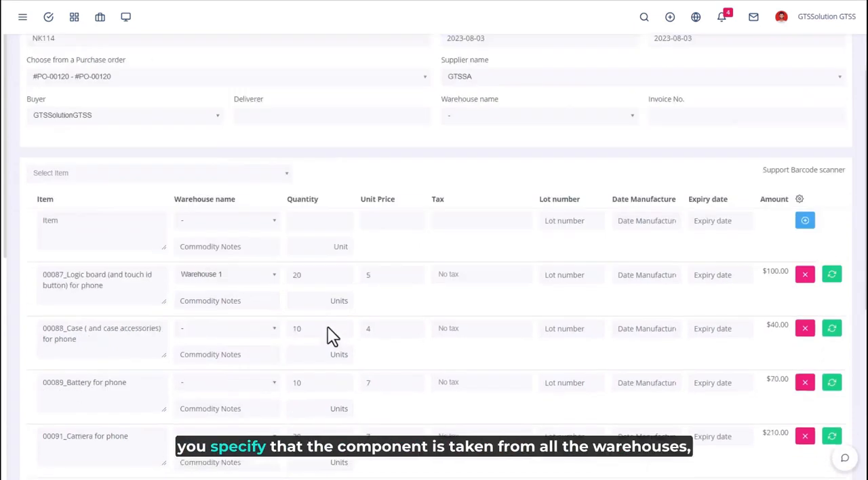
scroll(328, 332, "down", 3)
left_click(219, 139)
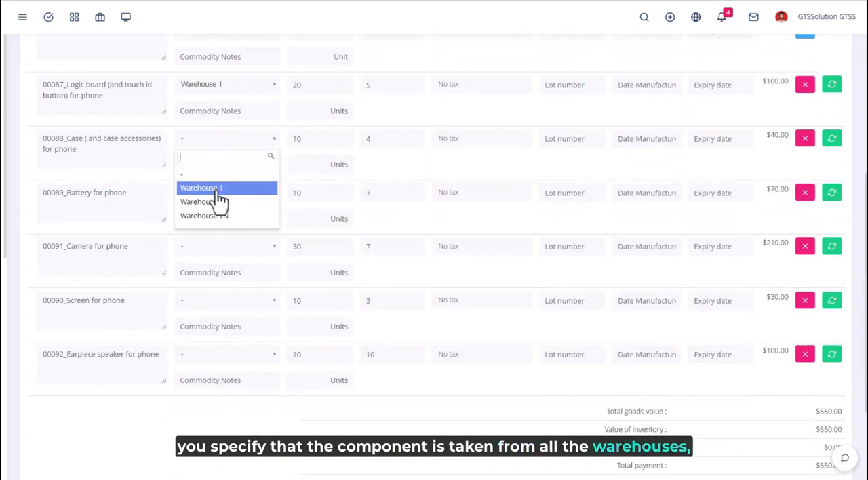
left_click(217, 190)
left_click(217, 195)
left_click(217, 245)
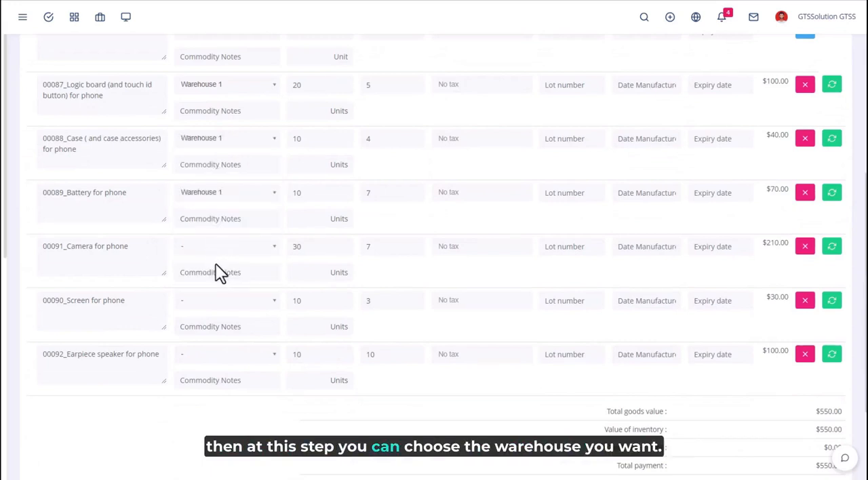
Set the receiving warehouse of the screen, camera and earpiece speaker items to Warehouse 1
left_click(217, 314)
left_click(208, 354)
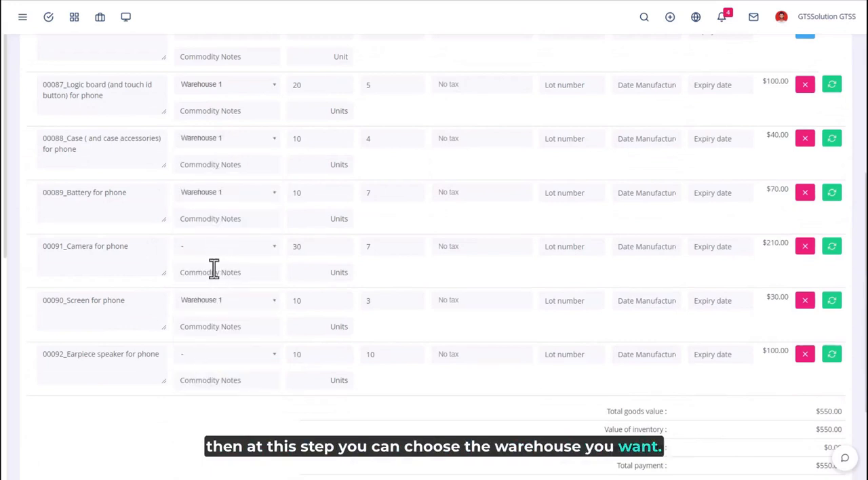
left_click(218, 248)
left_click(216, 295)
left_click(217, 356)
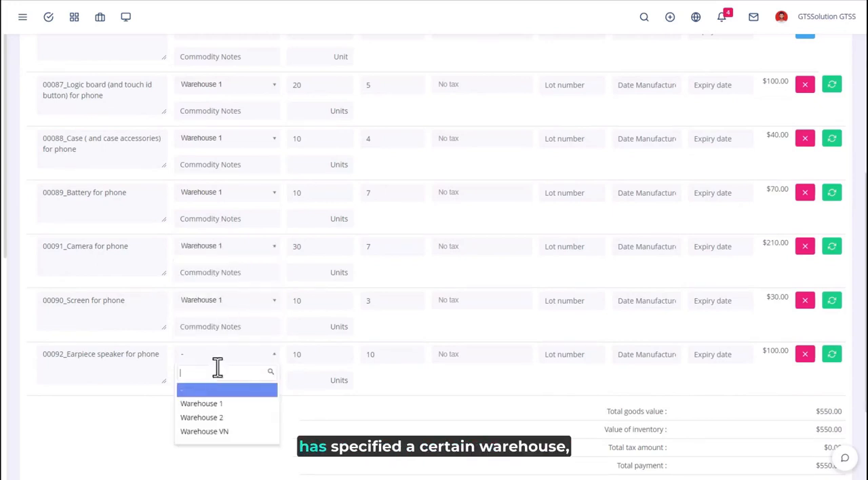
left_click(203, 406)
Save the goods receipt with an approval request and approve it without entering a reason
scroll(706, 400, "down", 2)
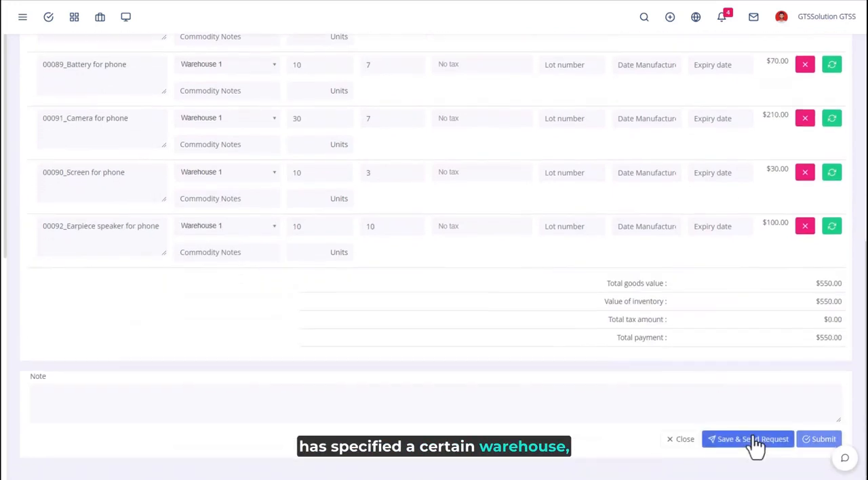
left_click(768, 445)
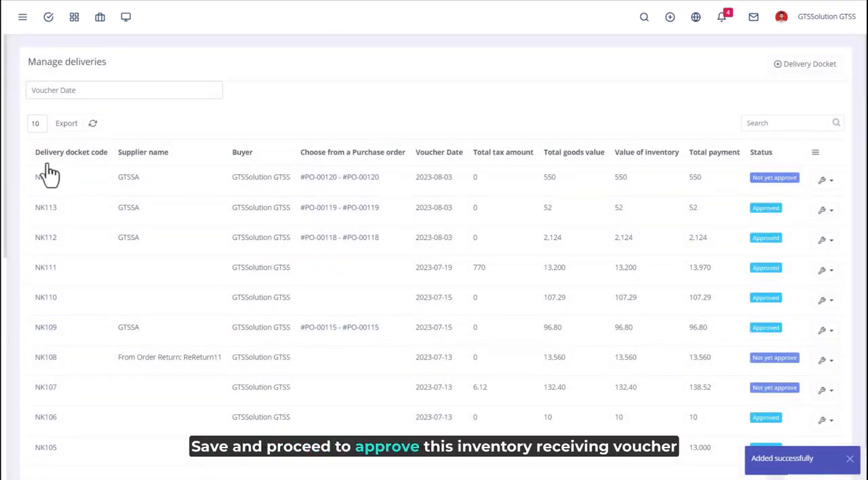
left_click(605, 189)
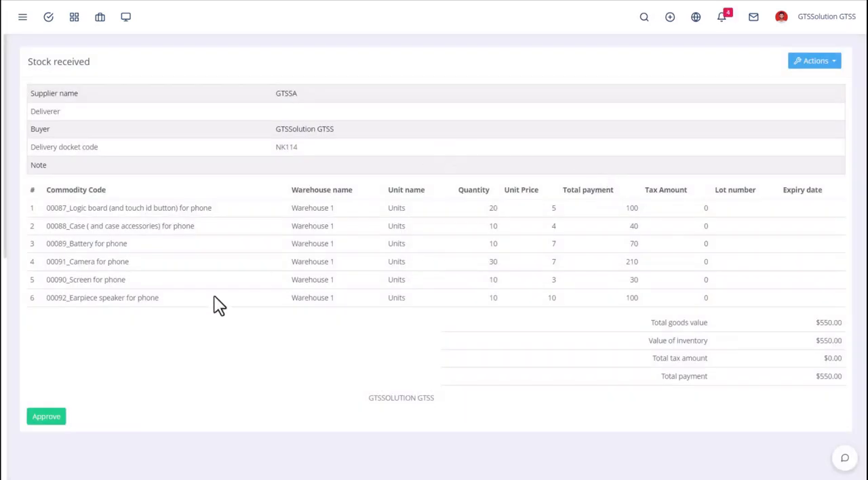
left_click(54, 419)
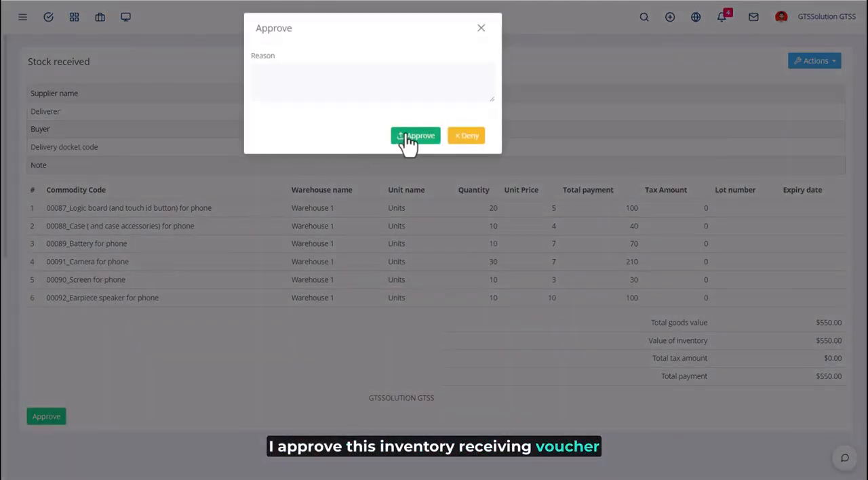
left_click(409, 141)
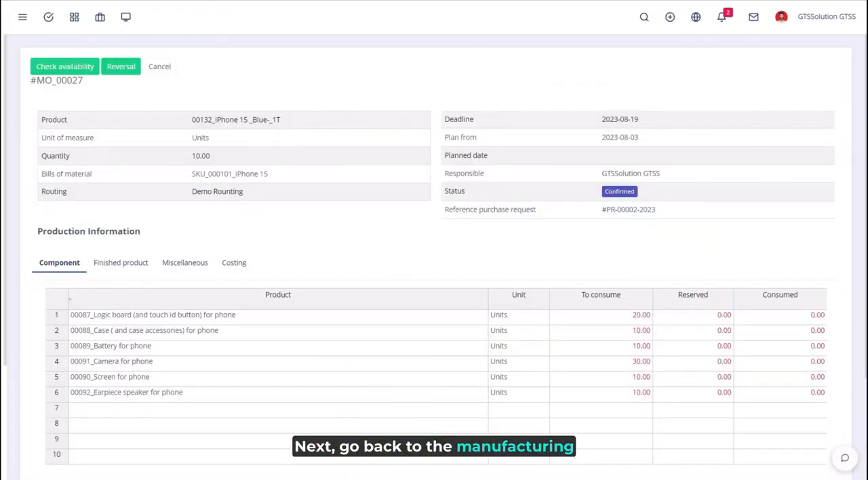
Check component availability for the iPhone 15 manufacturing order to reserve the received parts
left_click(81, 71)
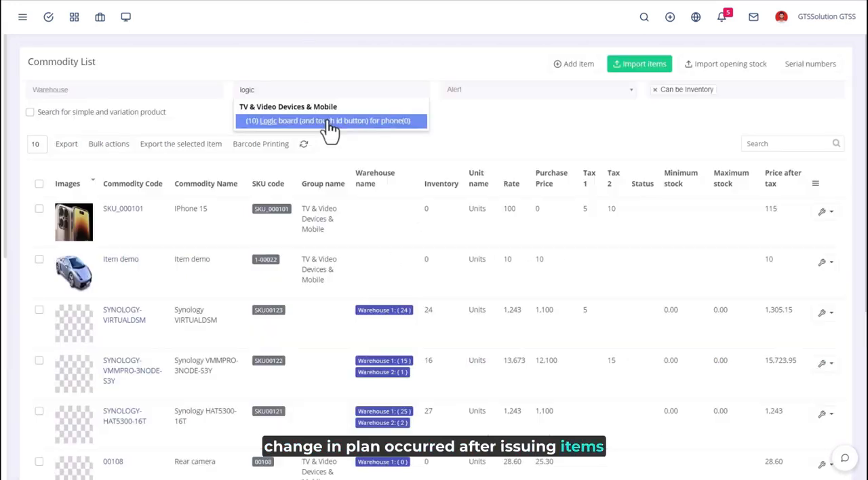
left_click(329, 122)
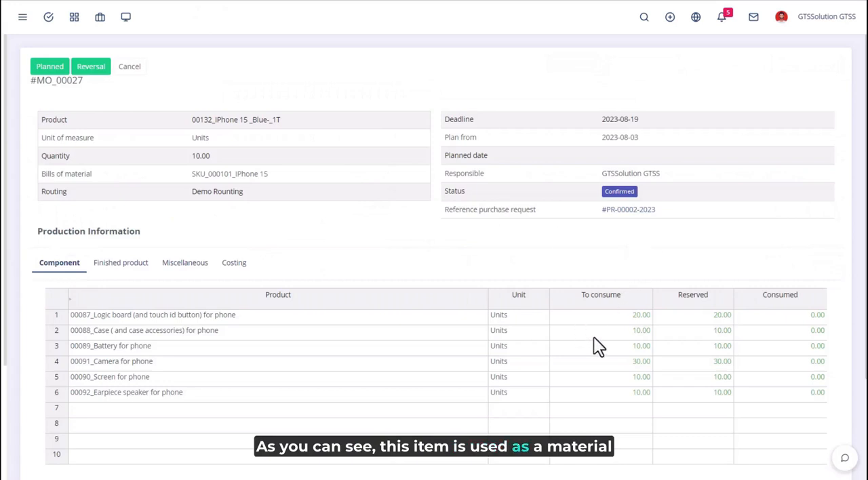
Reverse the manufacturing order's component reservation, refresh the logic board's stock in the commodity list, and reserve the components again
left_click(90, 68)
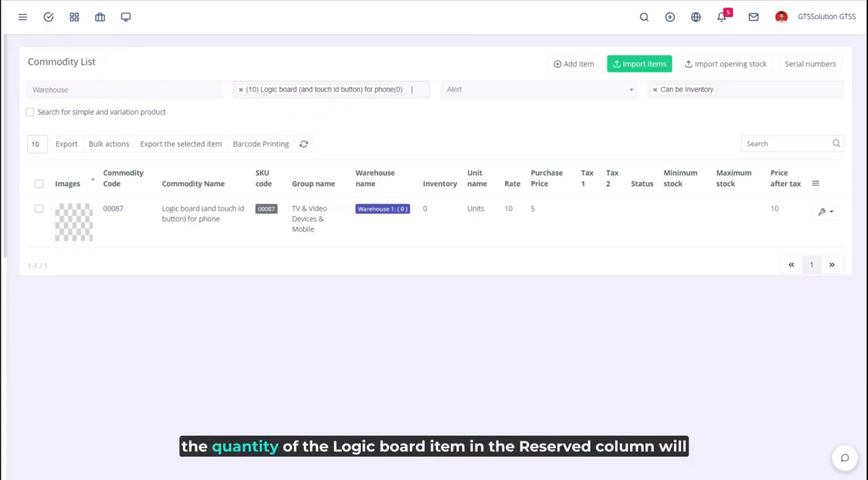
left_click(300, 148)
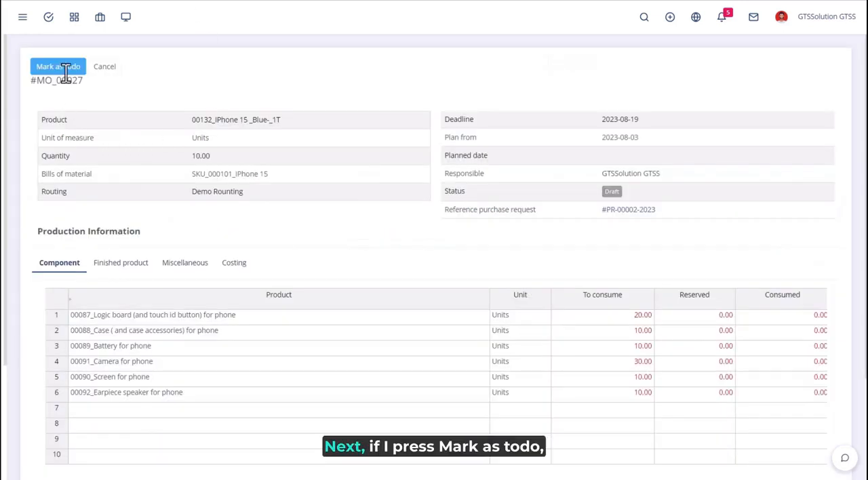
left_click(61, 68)
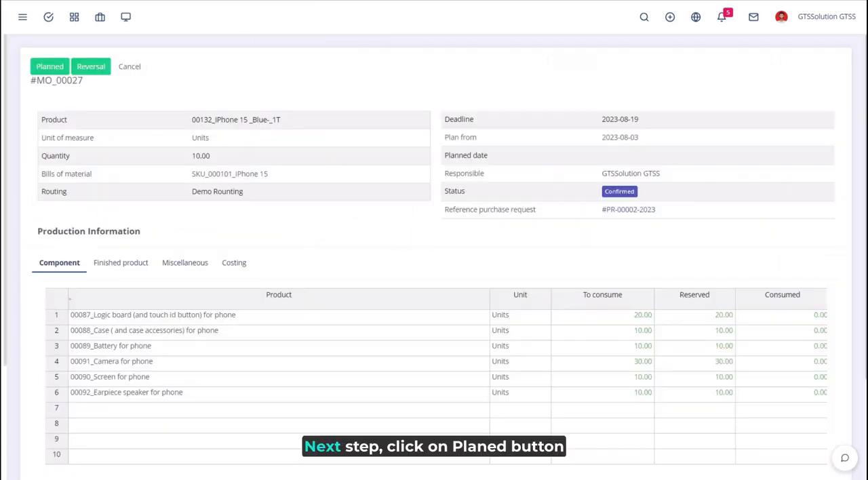
Mark the manufacturing order as planned and open its Logic board (and touch id button) work order
left_click(50, 67)
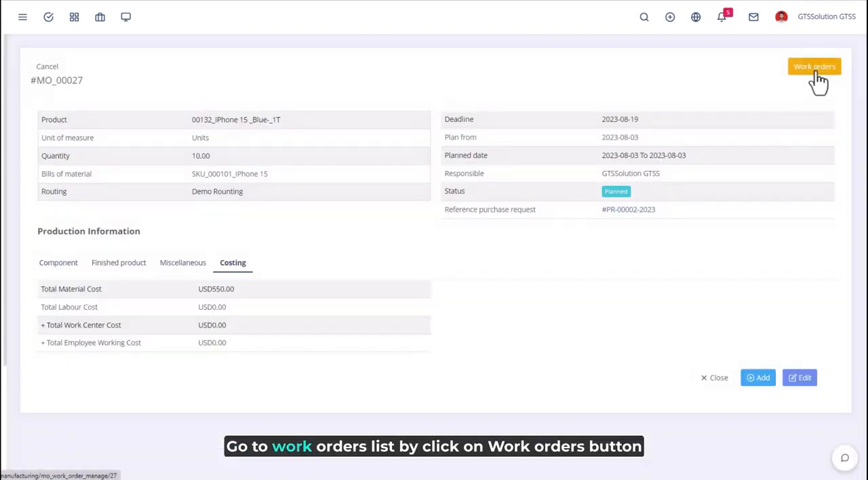
left_click(816, 68)
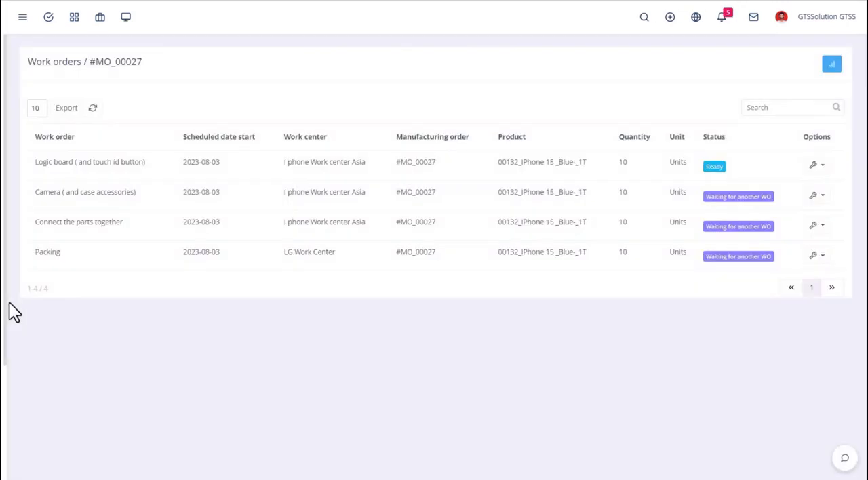
left_click(815, 167)
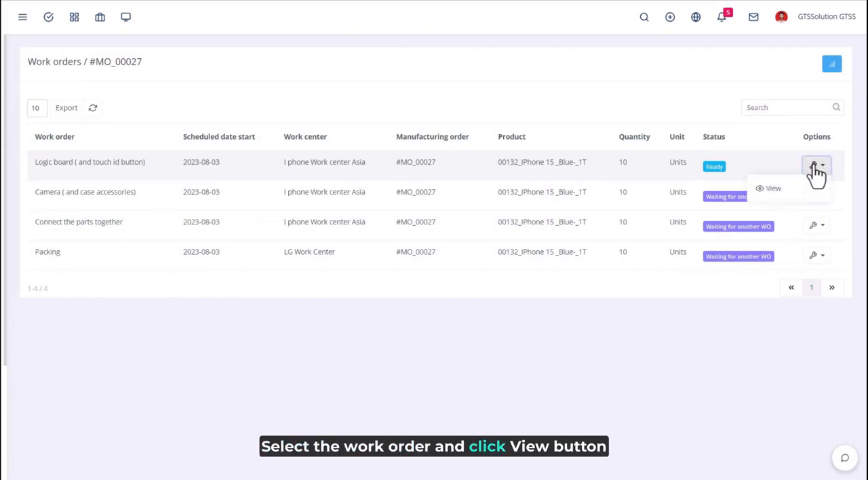
left_click(777, 190)
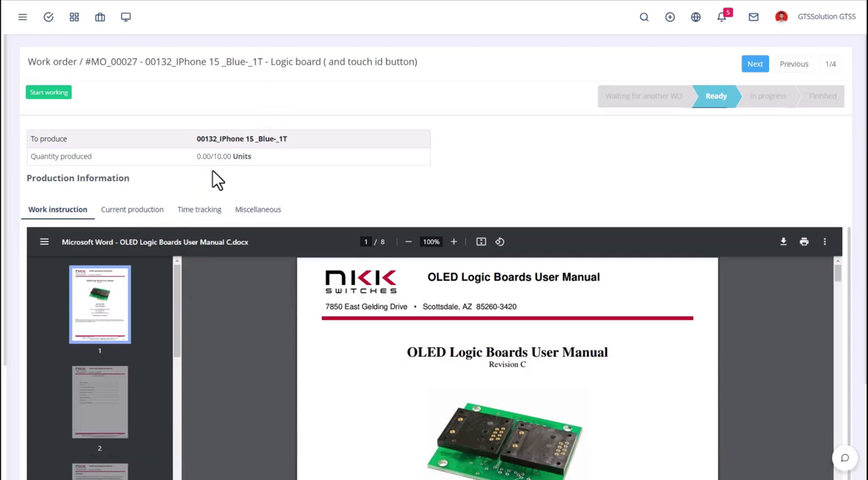
Review the Logic board work order's current production and time tracking, start working on it, and view the time tracking again
left_click(139, 217)
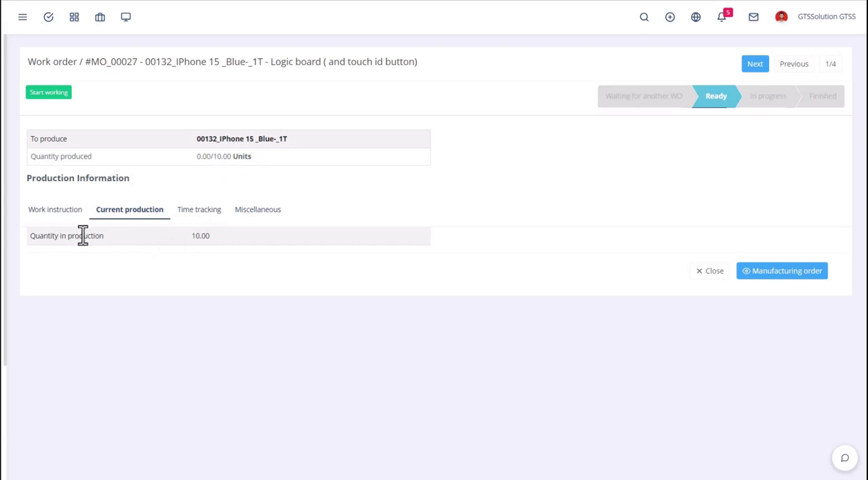
left_click(196, 211)
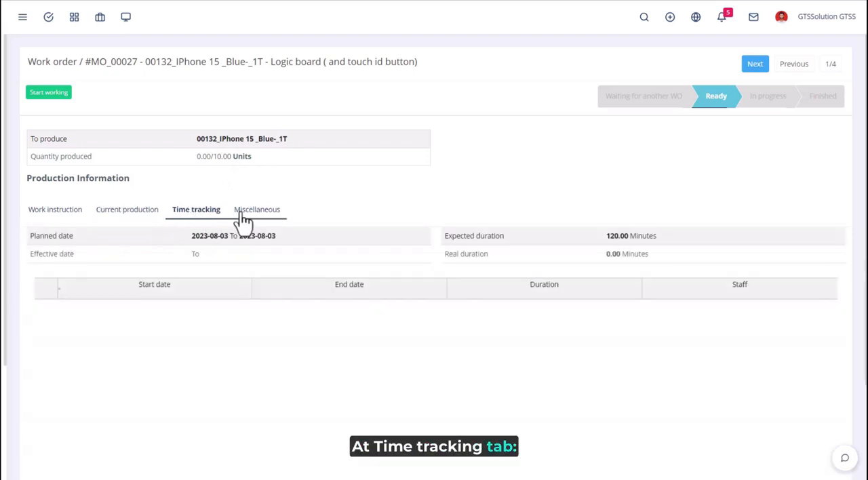
left_click(57, 98)
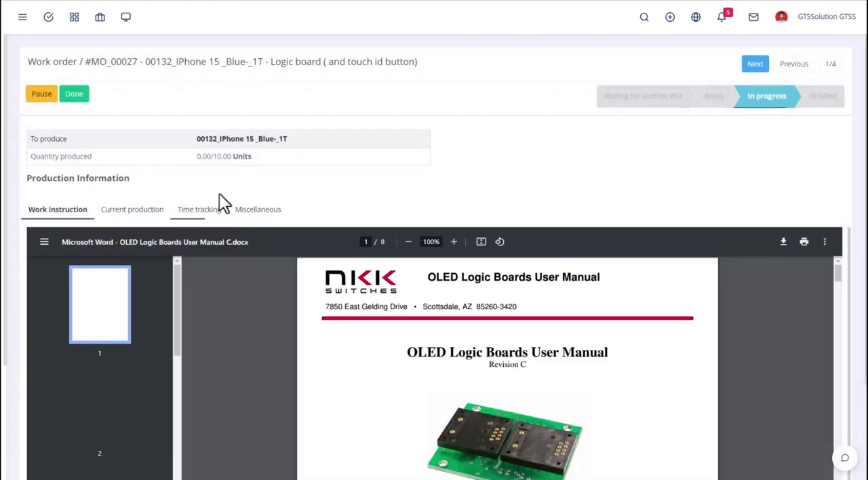
left_click(207, 212)
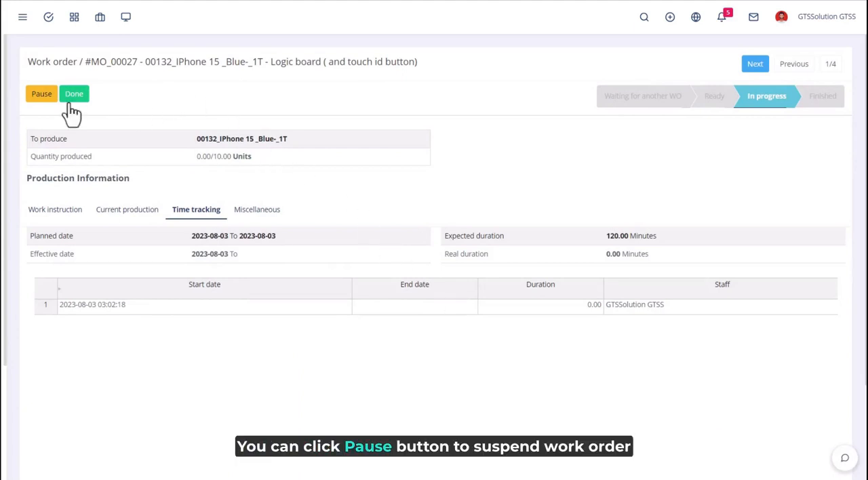
Pause the Logic board work order and continue its production, checking the time tracking after each change
left_click(37, 98)
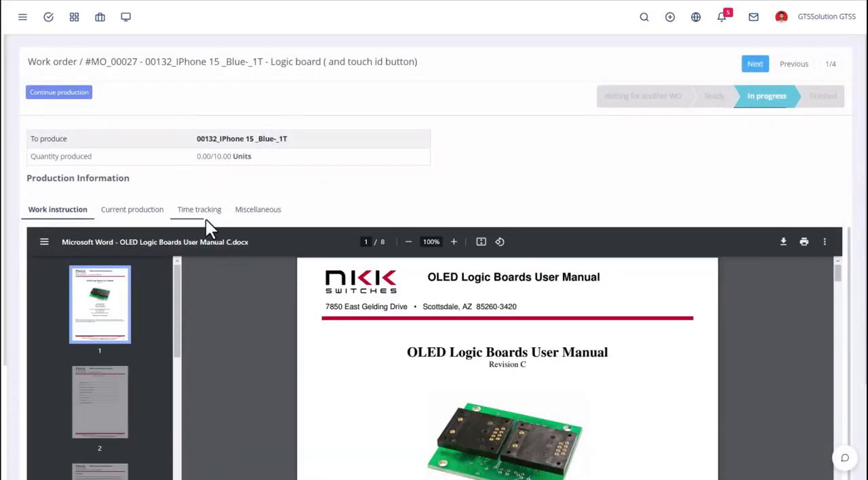
left_click(206, 217)
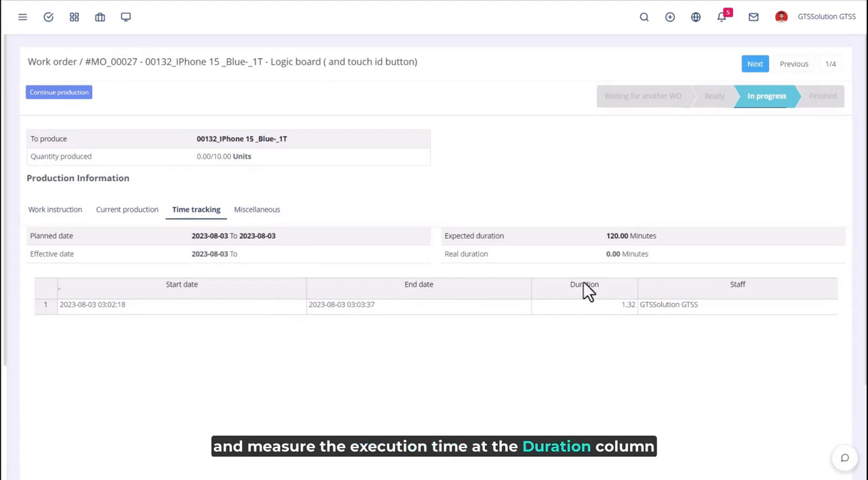
left_click(66, 98)
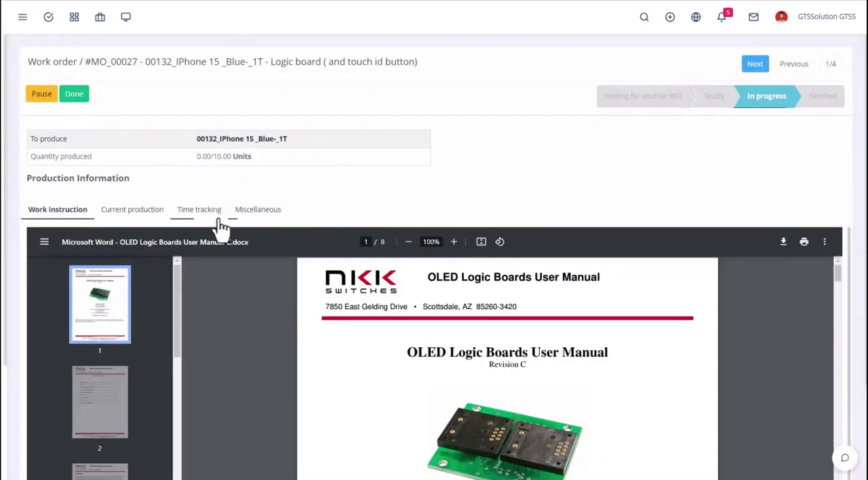
left_click(214, 214)
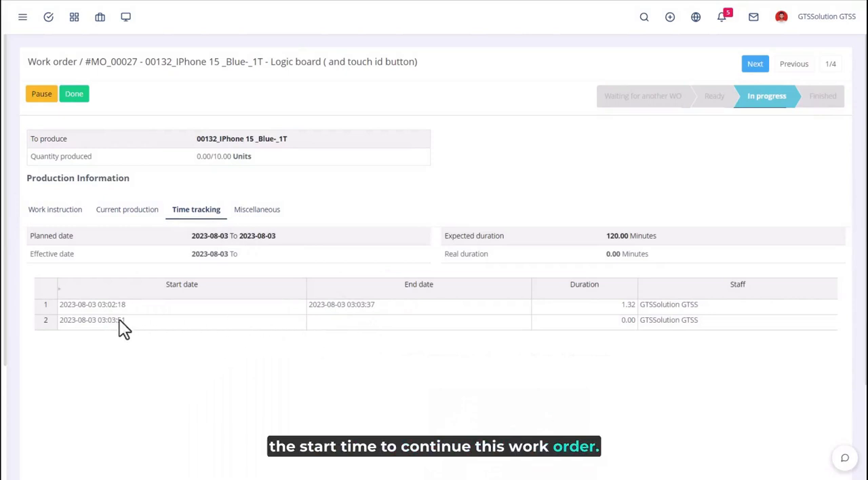
Mark the Logic board work order as done and review its time tracking and current production
left_click(74, 95)
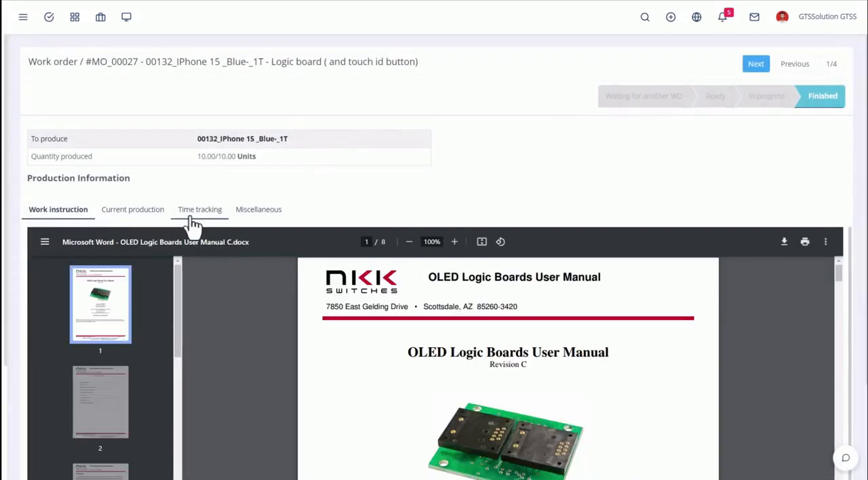
left_click(192, 221)
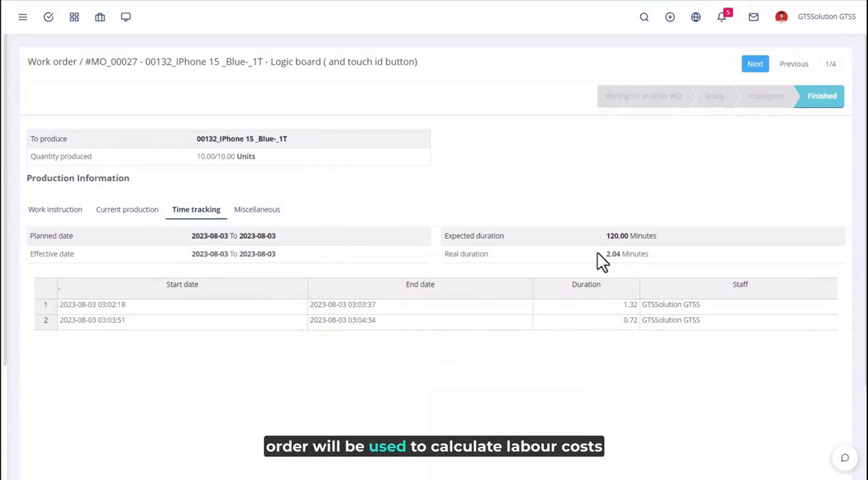
left_click(126, 218)
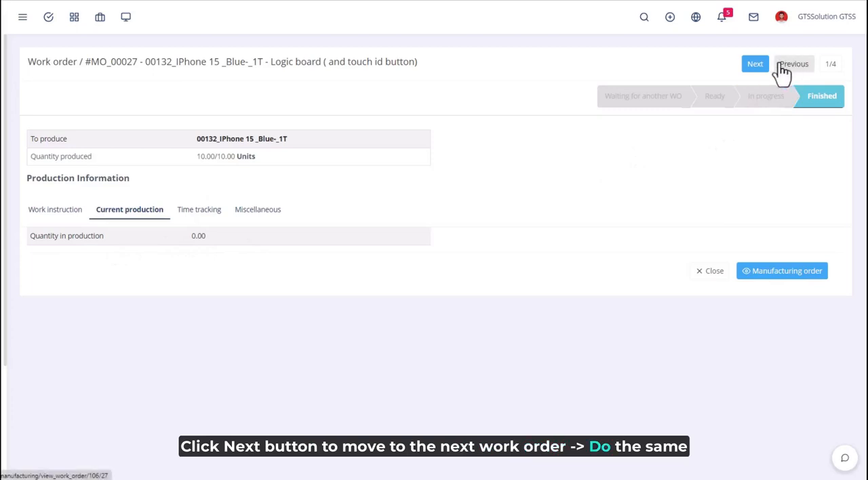
Go to the Camera (and case accessories) work order, start working on it, and view its time tracking
left_click(756, 67)
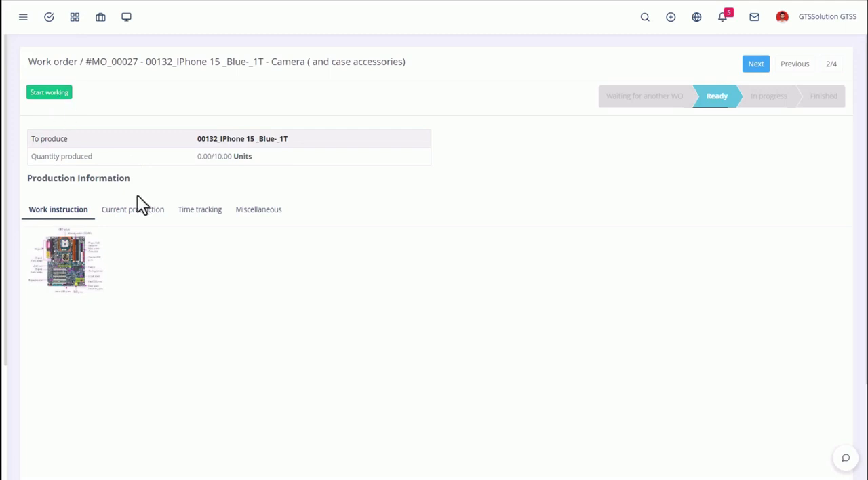
left_click(133, 213)
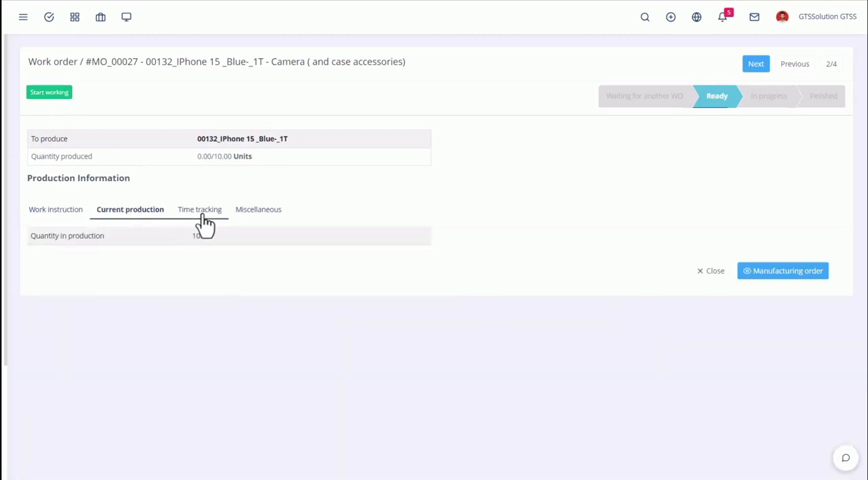
left_click(197, 217)
left_click(49, 93)
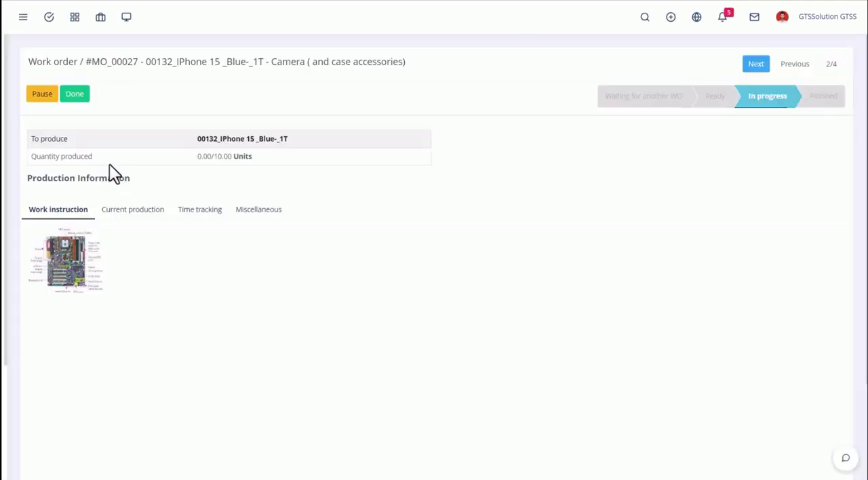
left_click(203, 212)
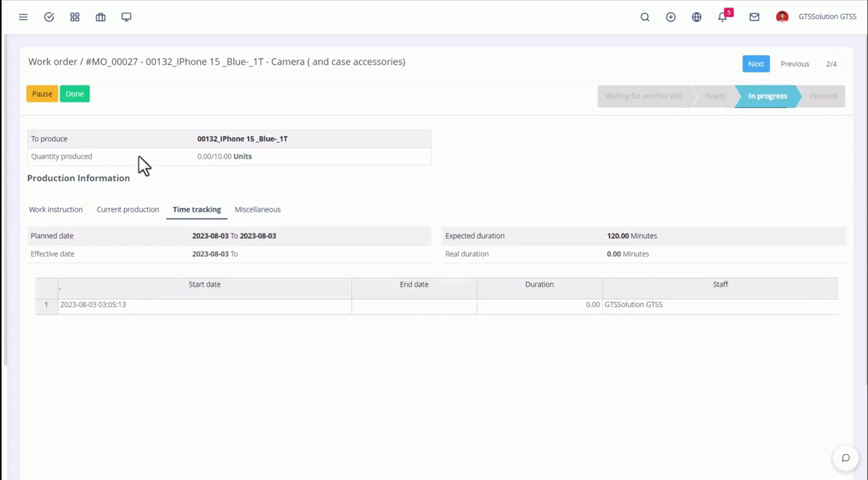
Mark the Camera work order as done and review its current production and time tracking
left_click(131, 214)
left_click(78, 98)
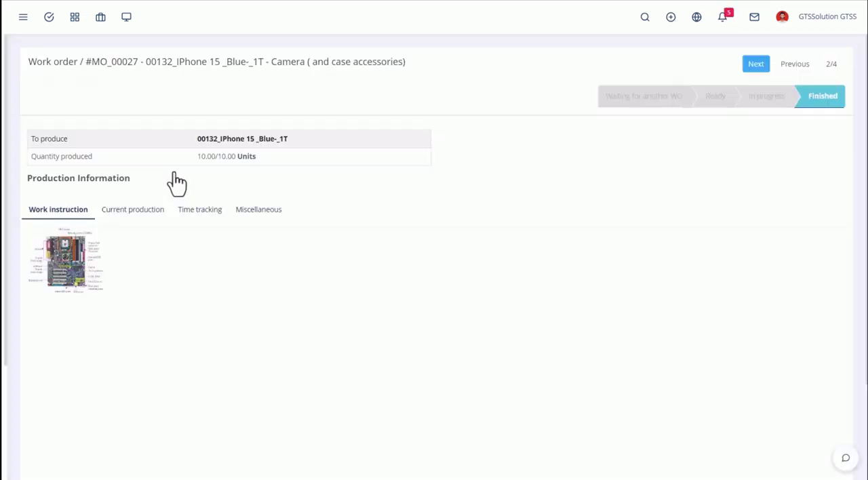
left_click(137, 216)
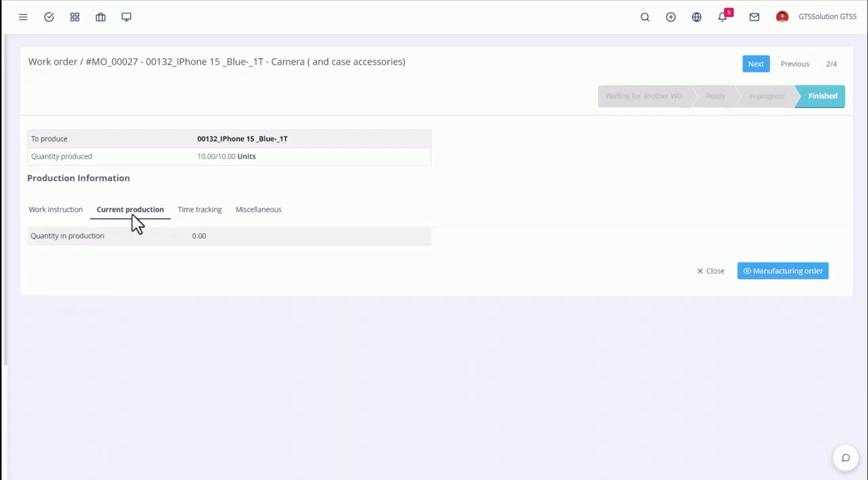
left_click(190, 216)
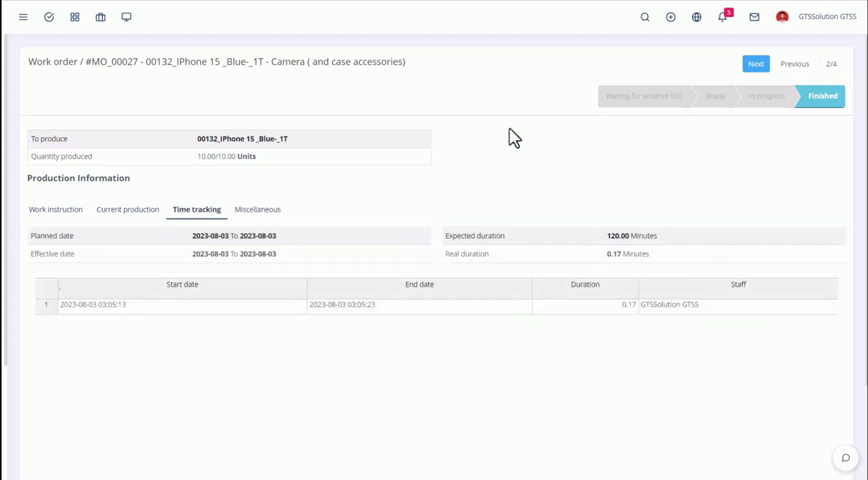
Go to the Connect the parts together work order, start working on it, and view its current production
left_click(753, 66)
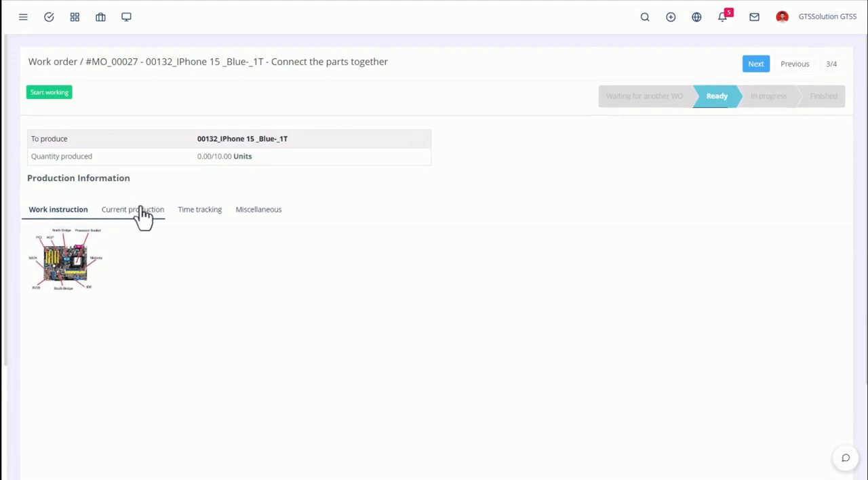
left_click(67, 102)
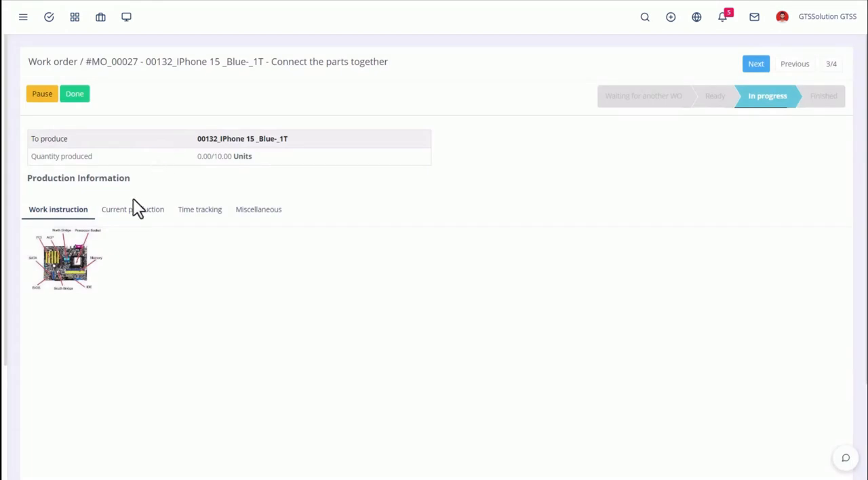
left_click(142, 219)
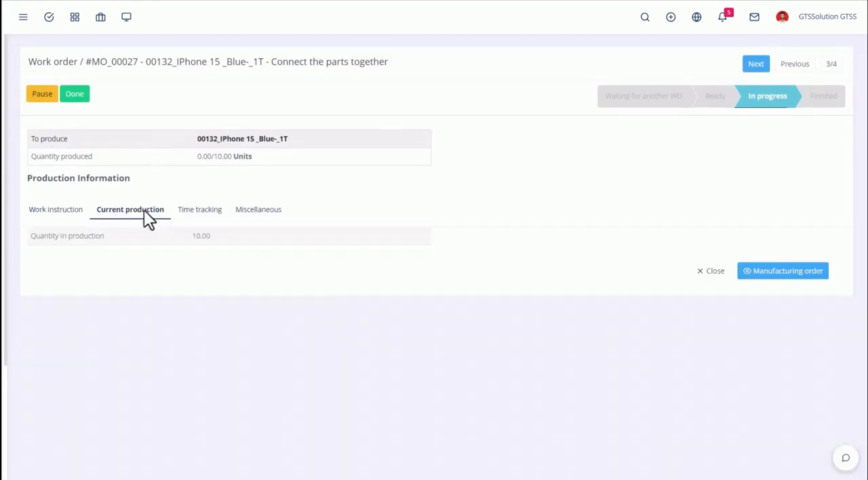
Check the time tracking of the Connect the parts together work order, mark it as done, and review the time tracking again
left_click(193, 215)
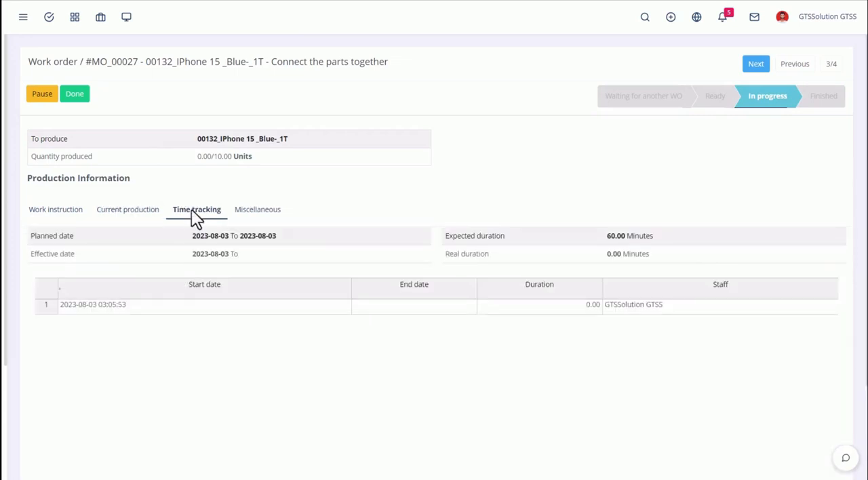
left_click(75, 98)
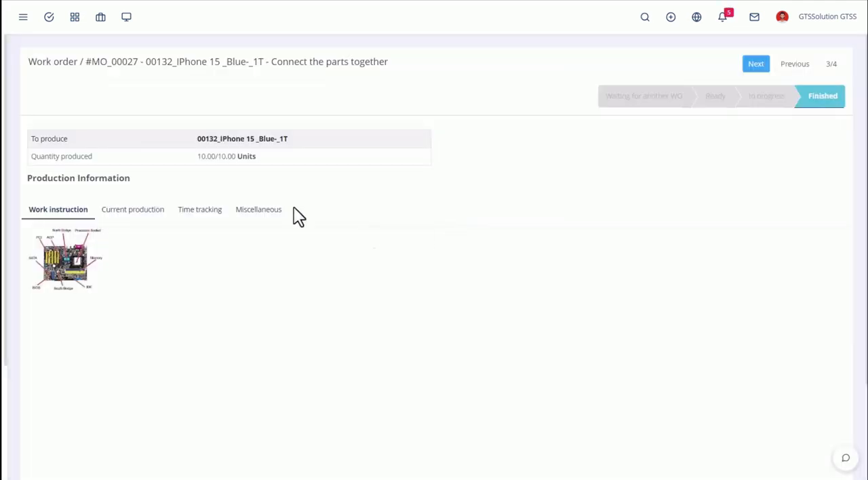
left_click(212, 213)
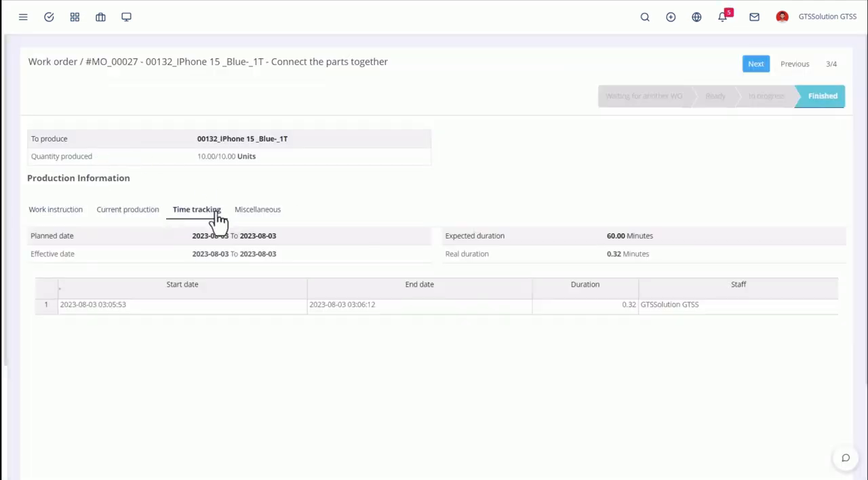
Go to the Packing work order, start working on it, and view its time tracking
left_click(754, 71)
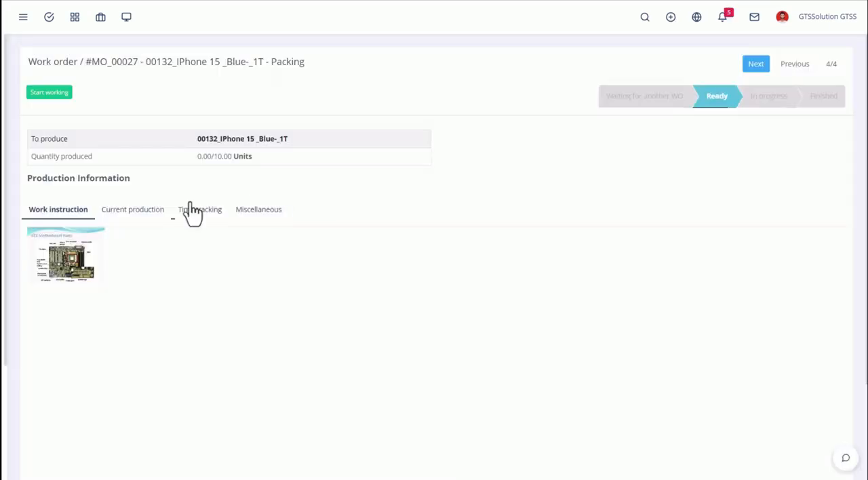
left_click(60, 99)
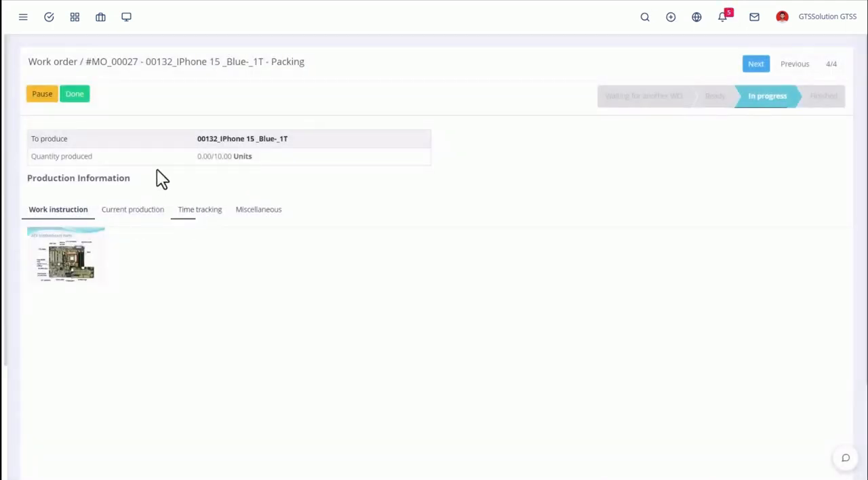
left_click(203, 210)
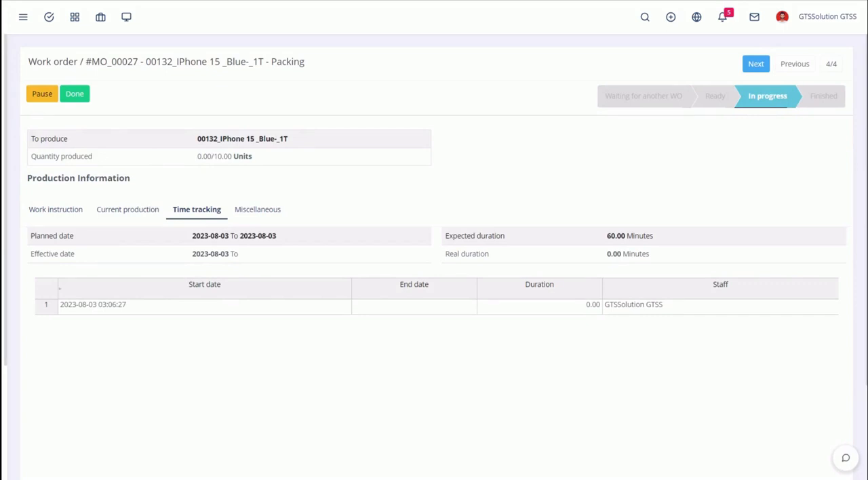
Mark the Packing work order as done and review its time tracking
left_click(75, 95)
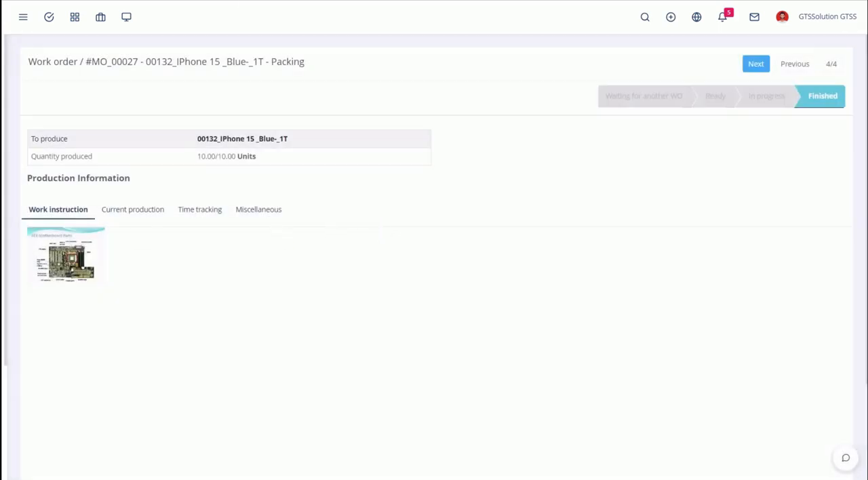
left_click(199, 214)
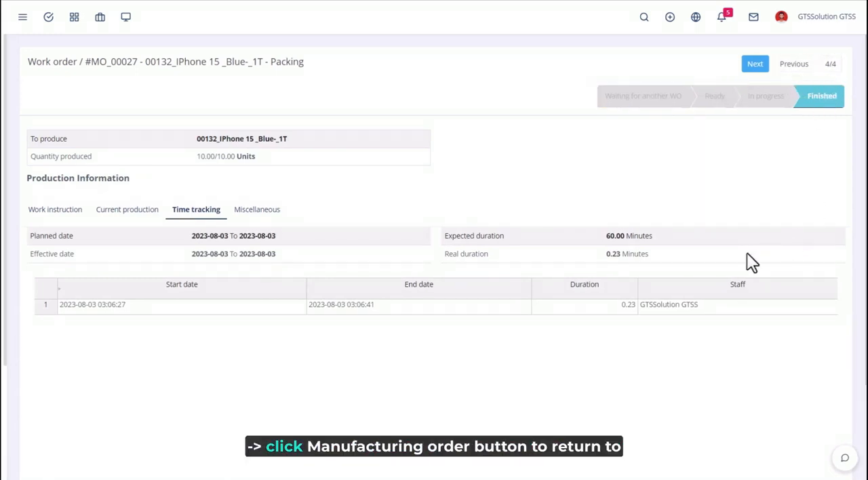
Return to the manufacturing order and review its finished product, miscellaneous, costing and component information
scroll(747, 255, "down", 4)
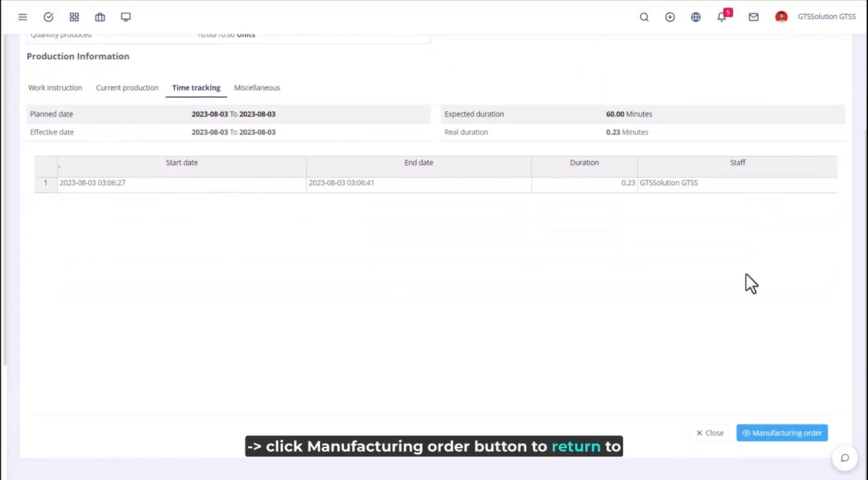
left_click(778, 442)
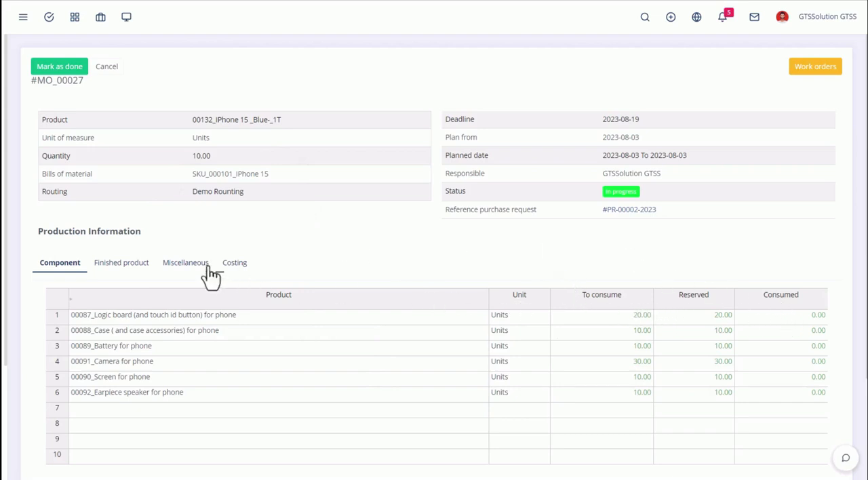
left_click(122, 271)
left_click(171, 267)
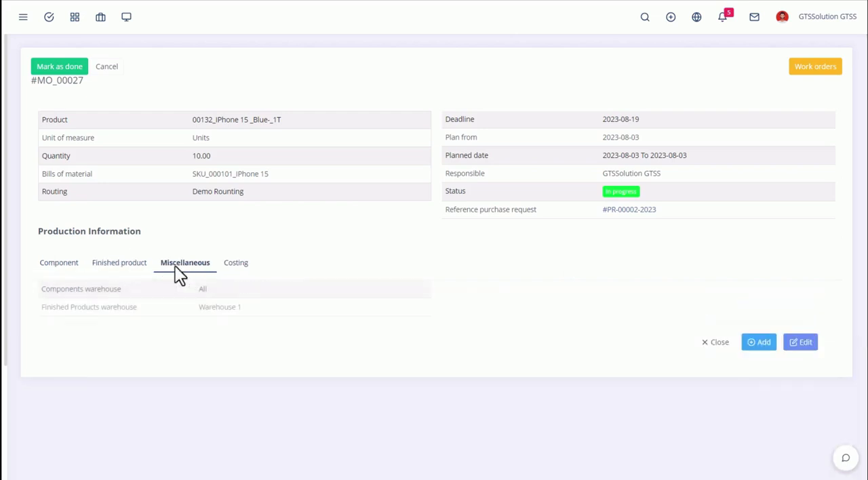
left_click(234, 268)
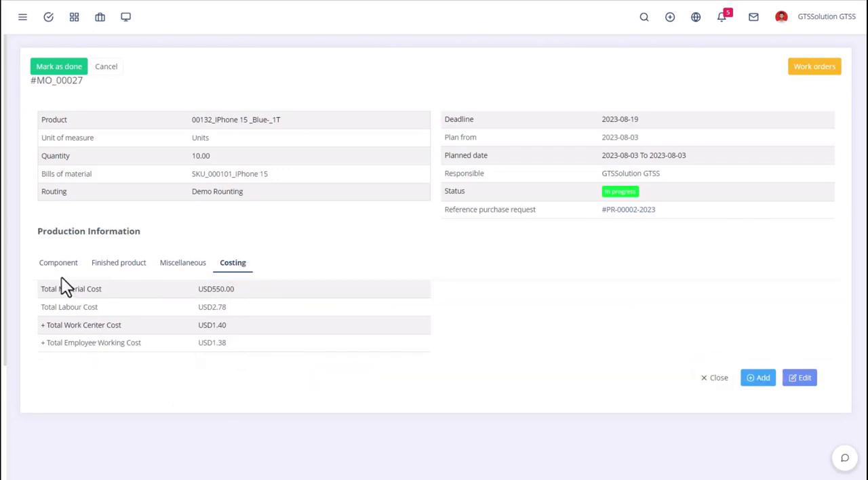
left_click(63, 271)
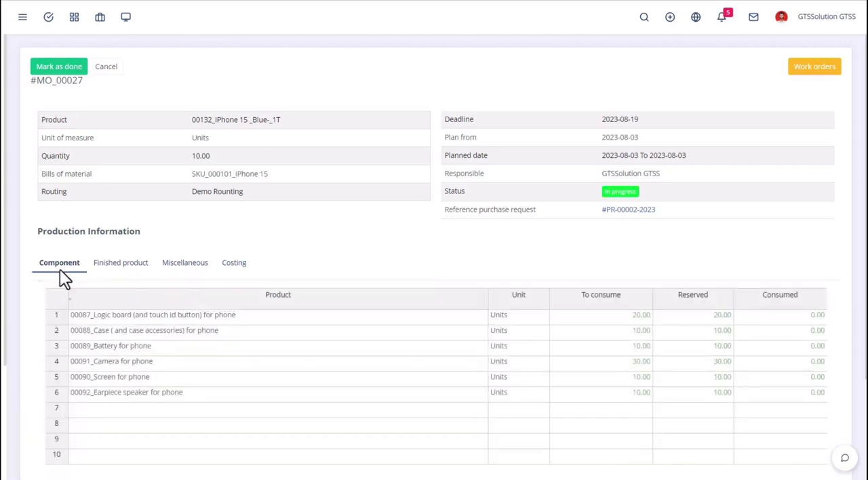
Mark the iPhone 15 manufacturing order as done and view the newest stock receipt docket for the finished product
left_click(58, 68)
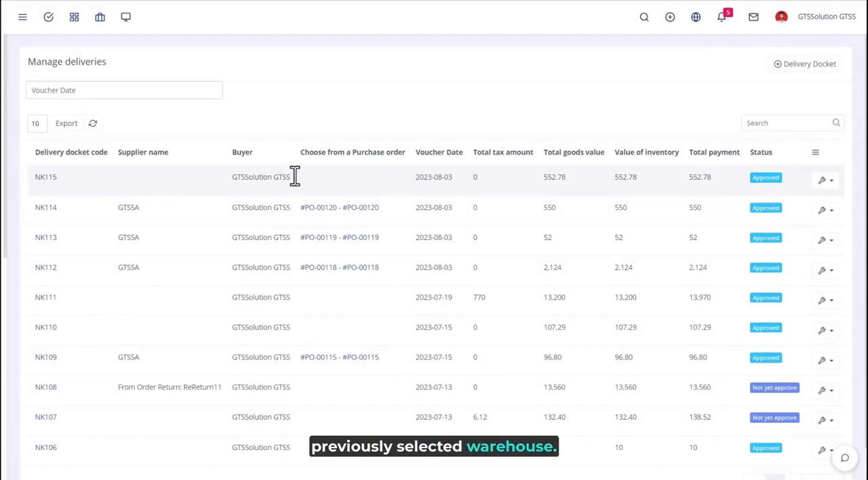
left_click(826, 181)
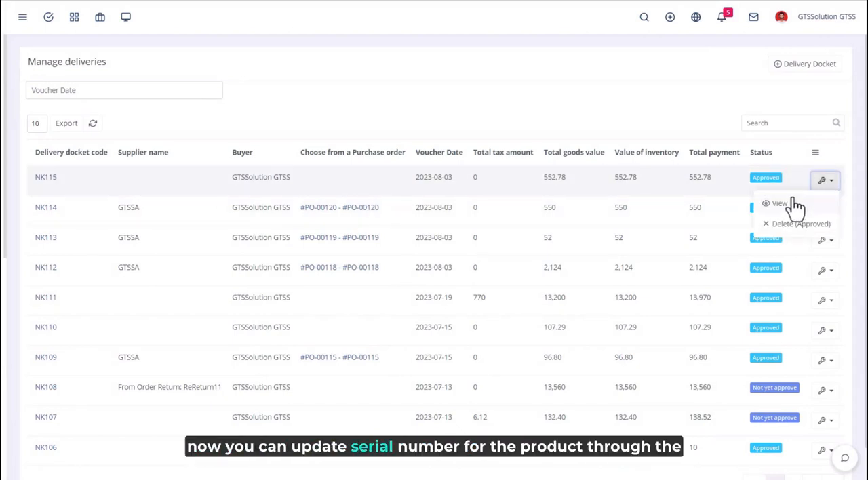
left_click(786, 205)
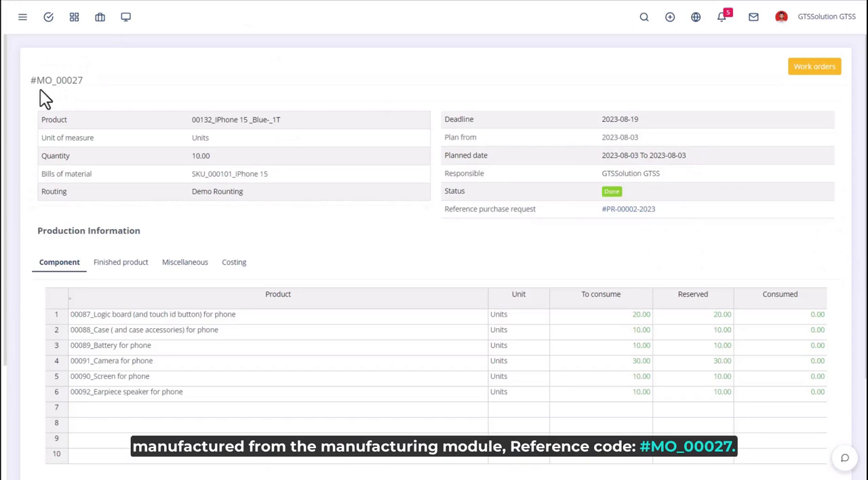
left_click(192, 0)
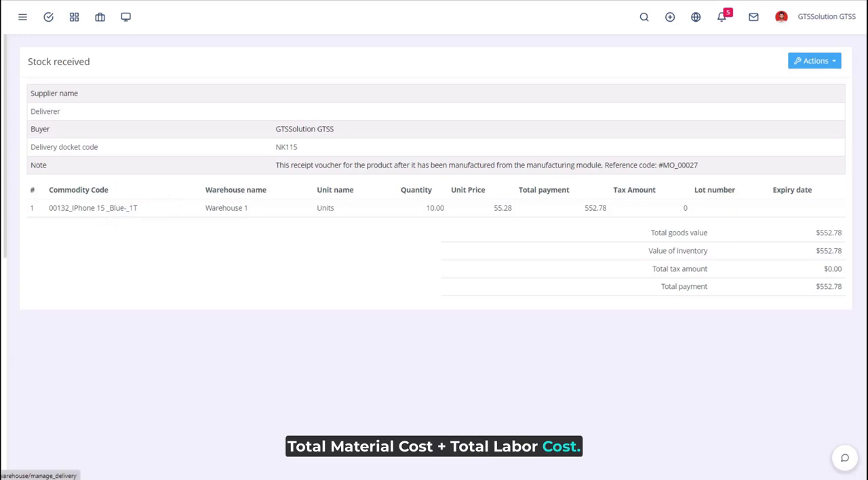
Go to the inventory deliveries and view the newest delivery voucher, dated 2023-08-03
left_click(7, 355)
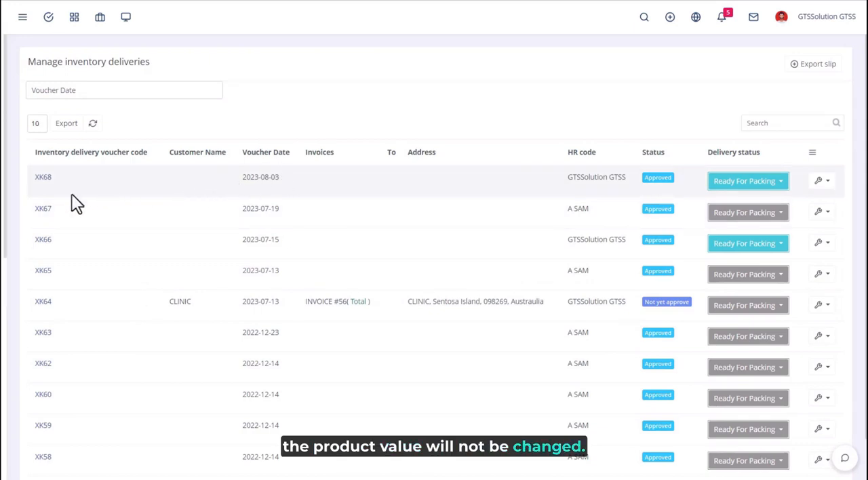
left_click(821, 182)
left_click(776, 203)
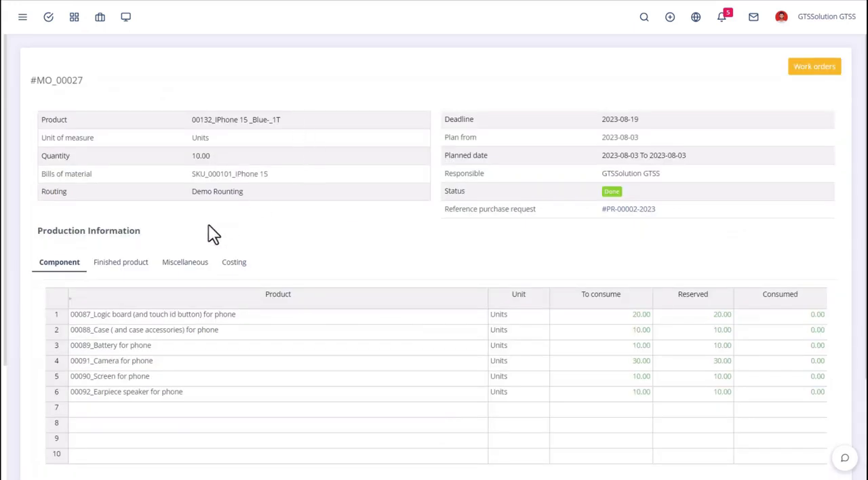
Review the costing of the completed manufacturing order and close it to return to the order management list
left_click(234, 264)
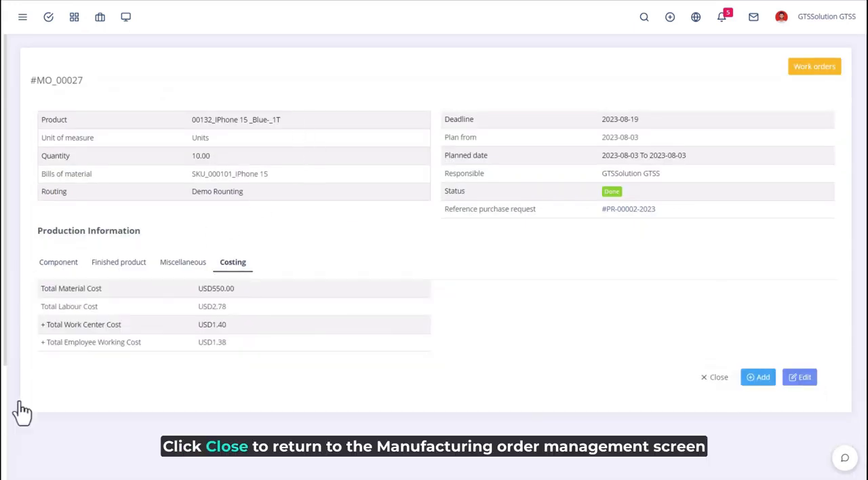
left_click(718, 379)
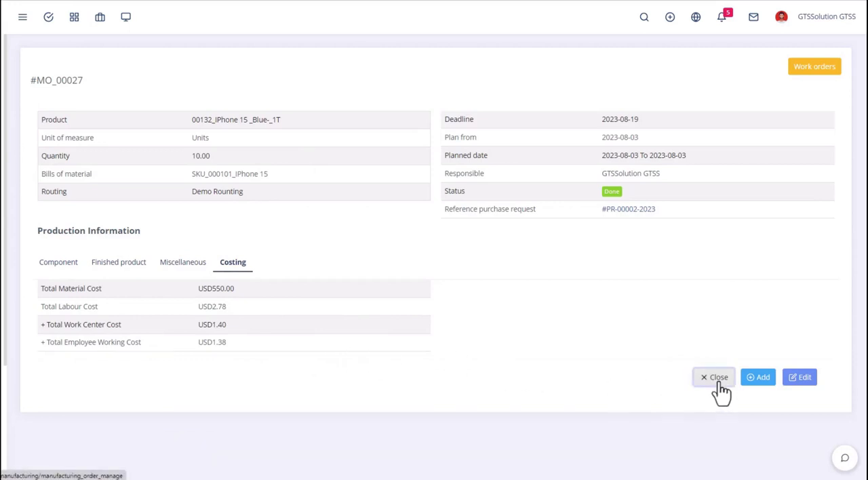